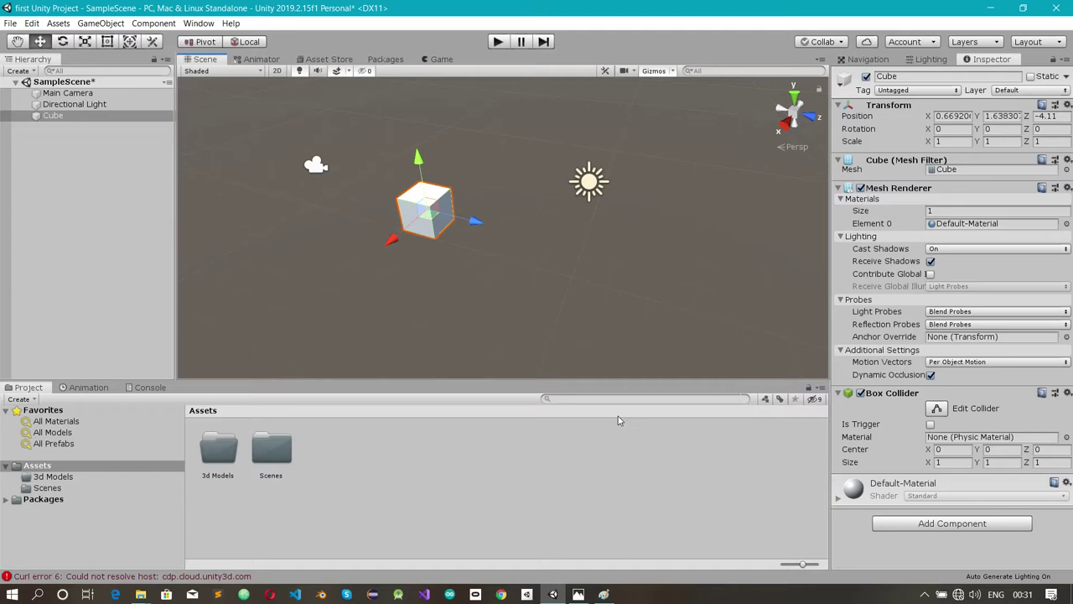
# Duplicate the Cube in the scene and move the copy along the Z axis to about -2.85.
pyautogui.click(70, 116)
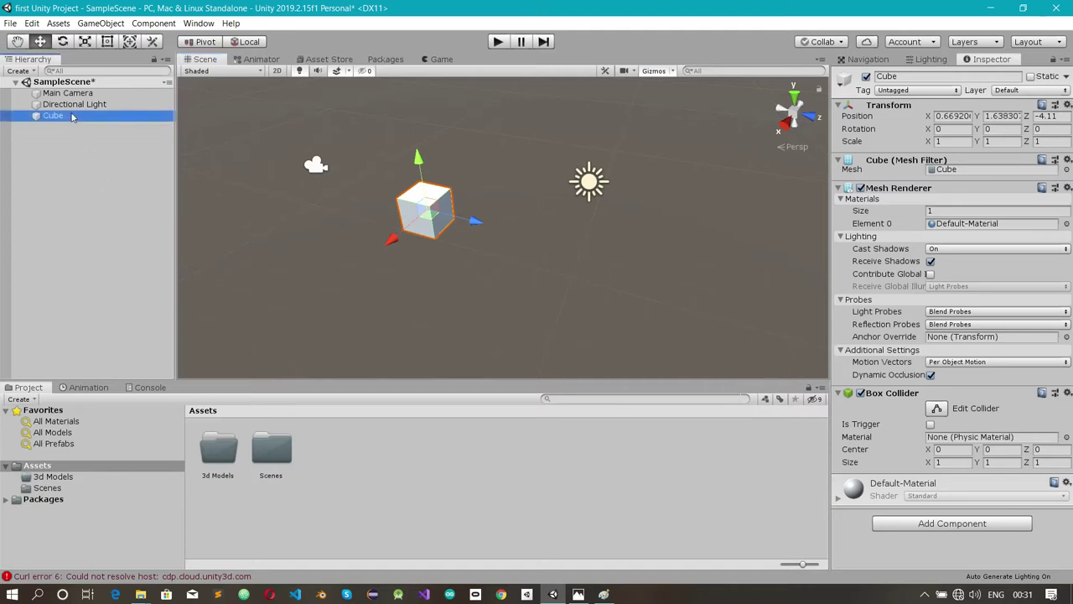
pyautogui.rightClick(72, 117)
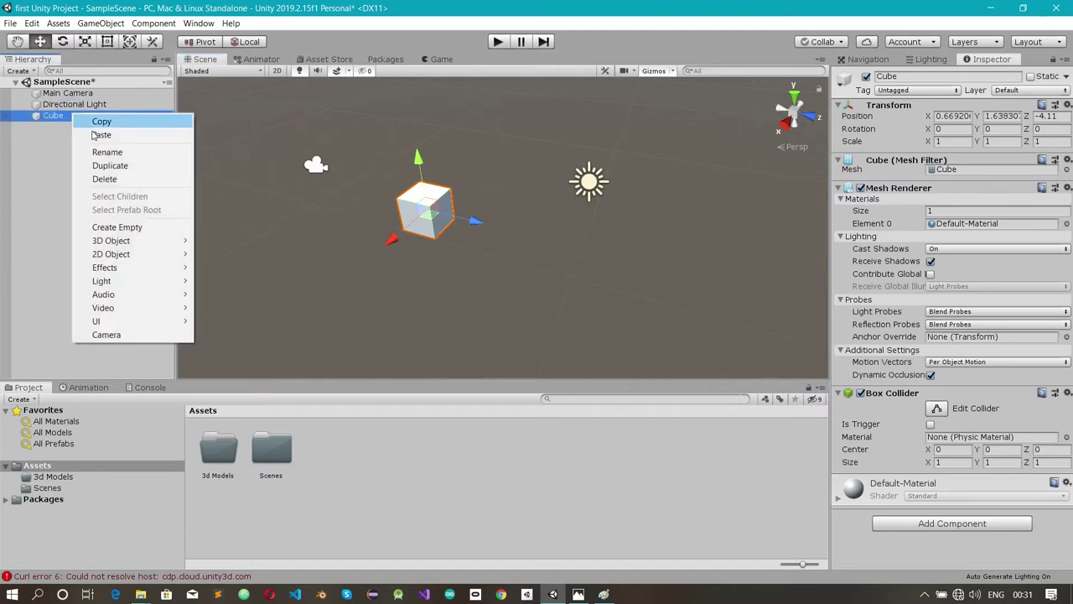
pyautogui.click(116, 167)
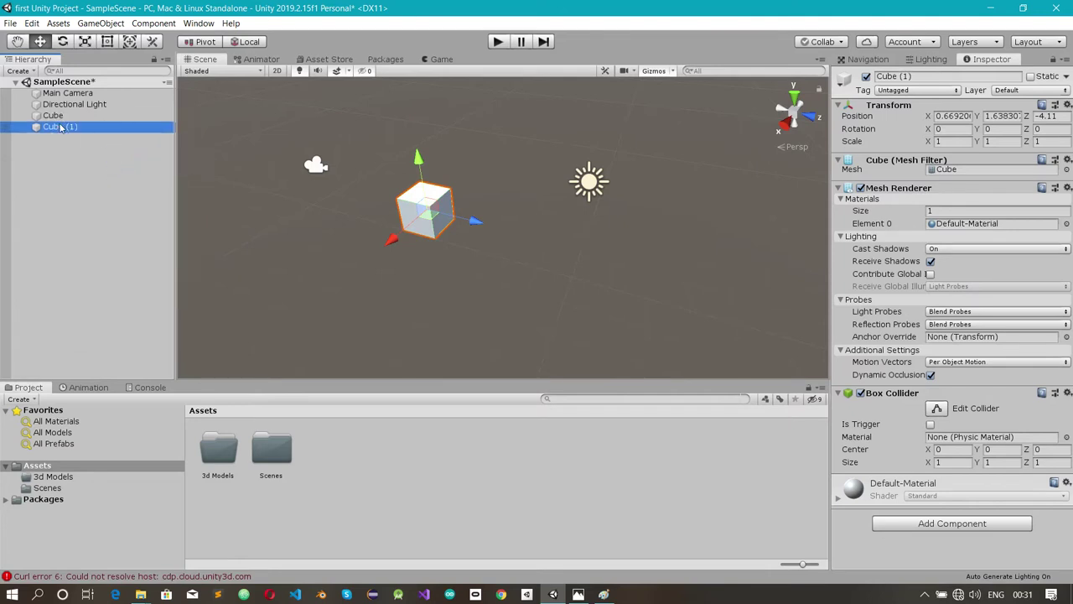
pyautogui.moveTo(461, 230); pyautogui.dragTo(505, 251)
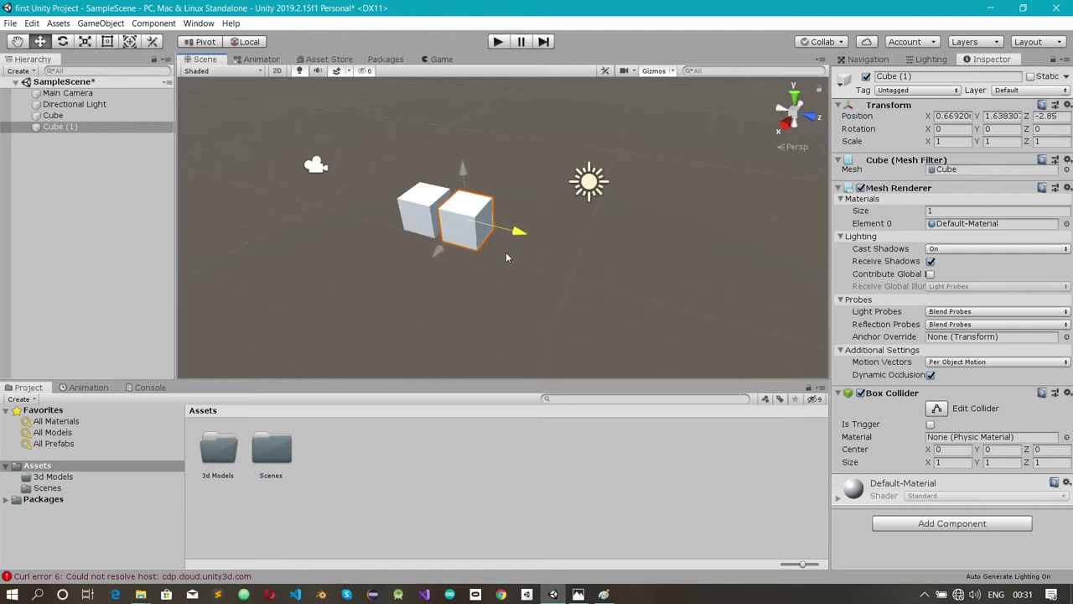
# Duplicate Cube (1) and move the new copy along the Z axis to about -1.51.
pyautogui.rightClick(76, 129)
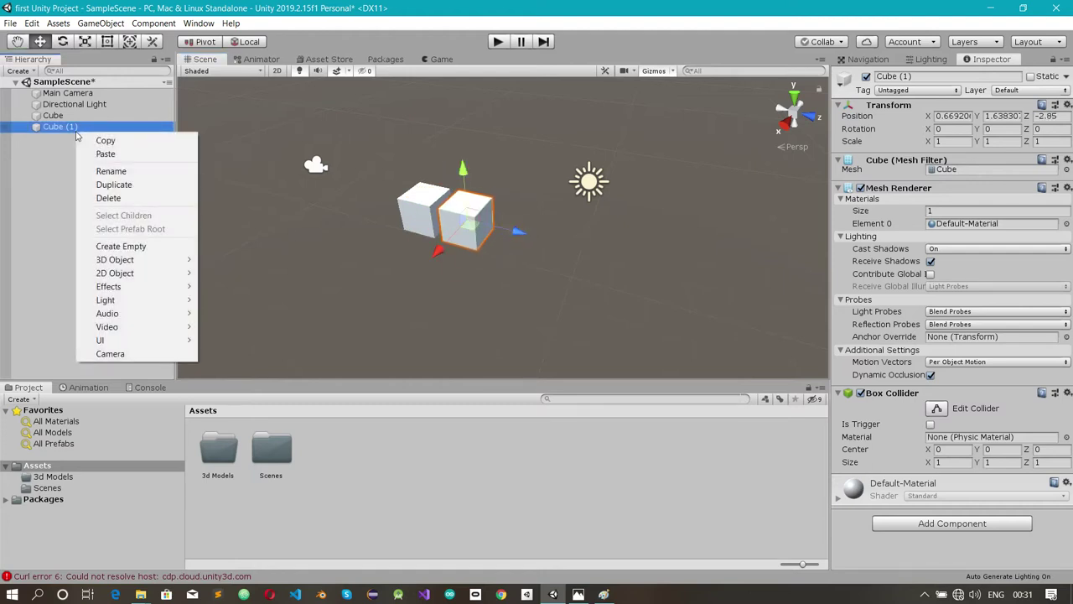
pyautogui.click(114, 185)
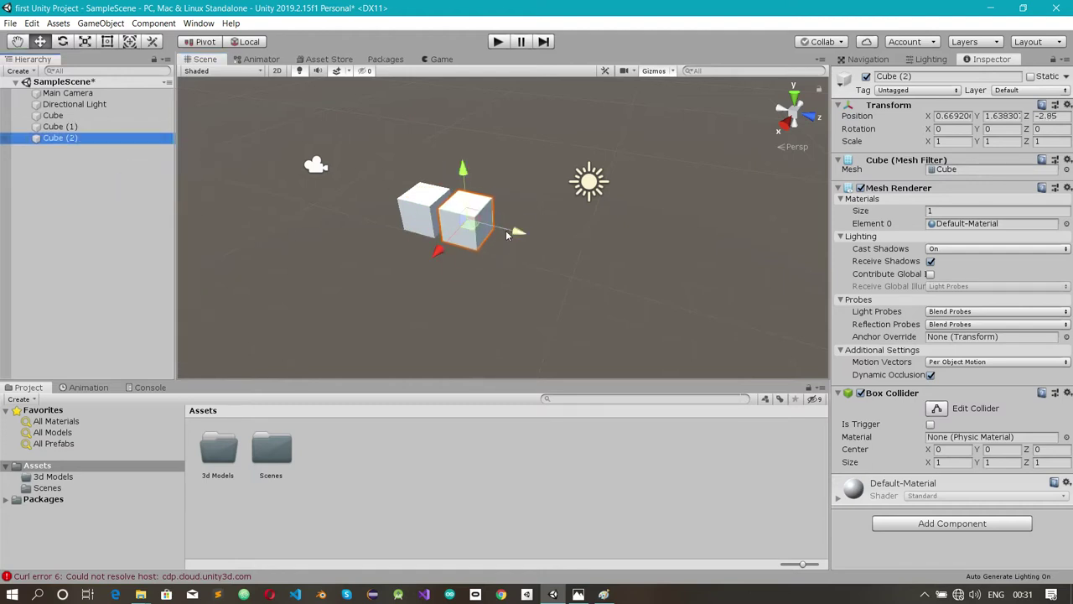
pyautogui.moveTo(503, 236); pyautogui.dragTo(552, 252)
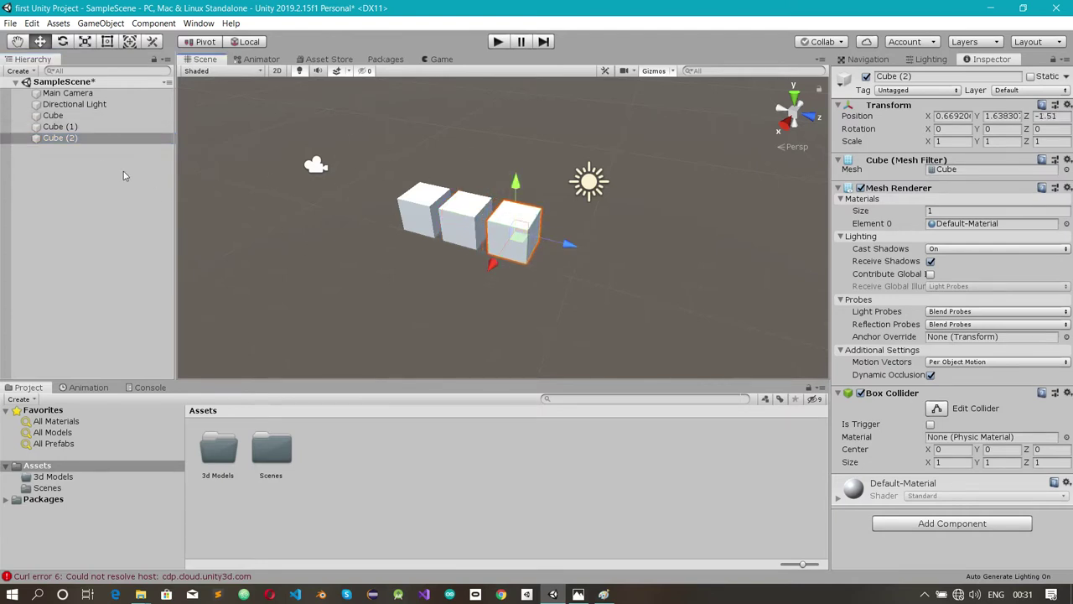
# Delete the duplicates Cube (1) and Cube (2) from the scene.
pyautogui.click(67, 138)
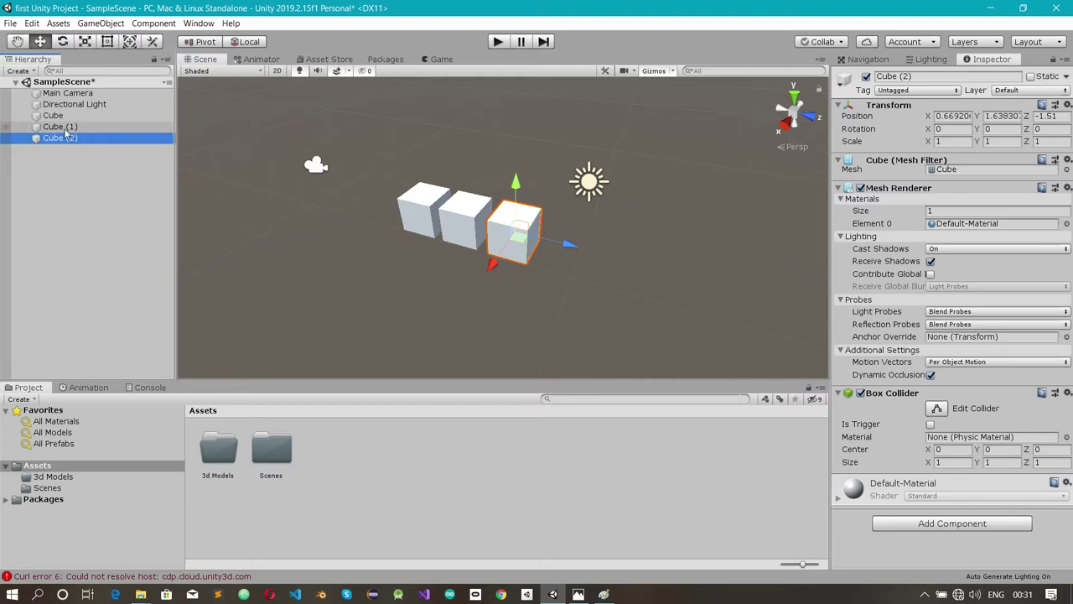
pyautogui.keyDown('ctrl'); pyautogui.click(65, 128); pyautogui.keyUp('ctrl')
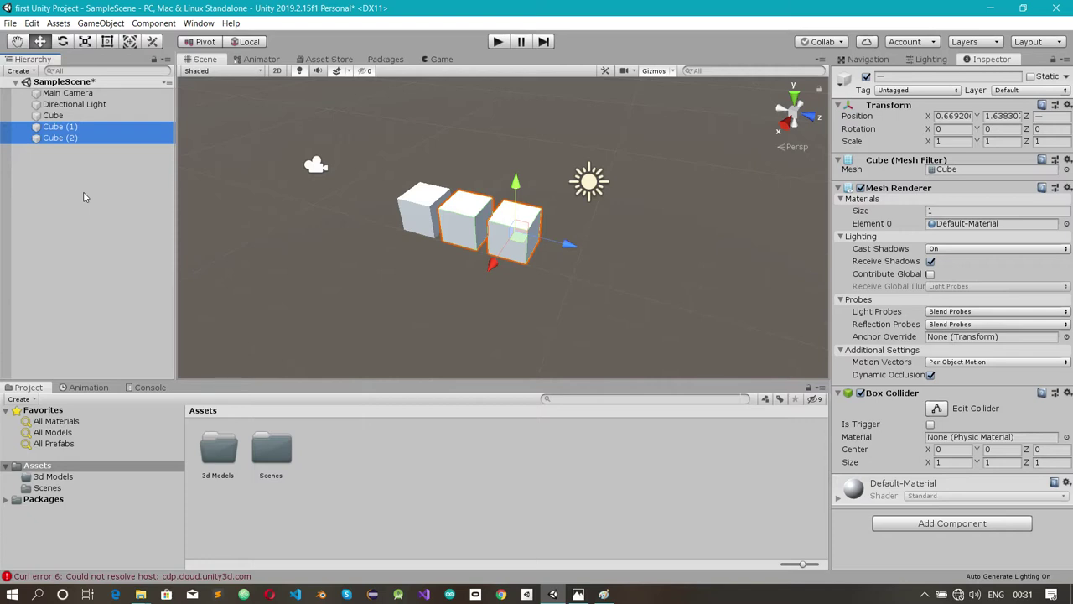
pyautogui.press('Delete')
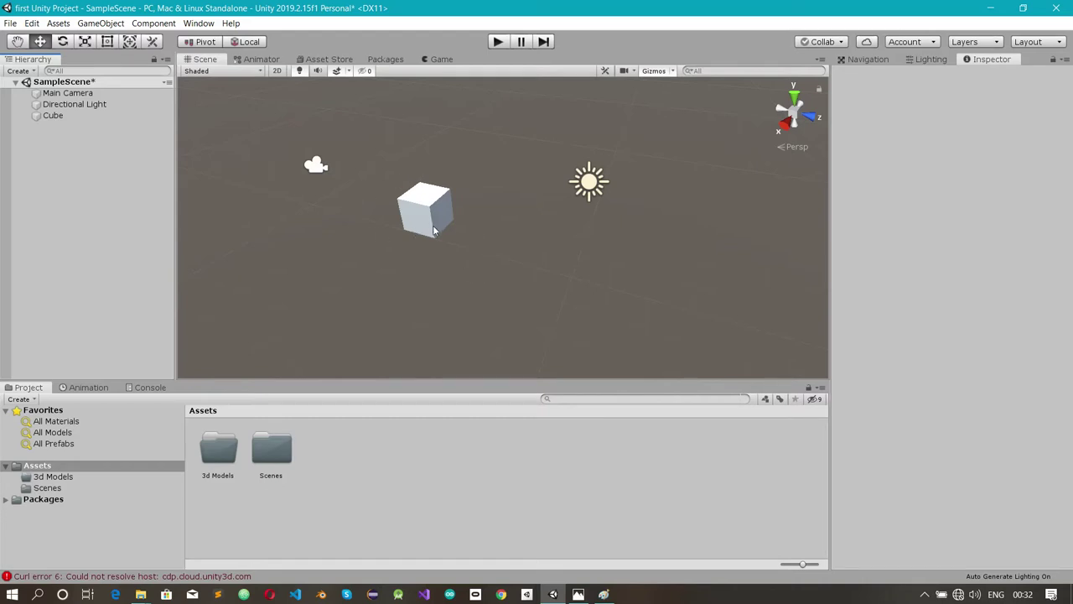
# Switch to Photos, enlarge its window to full size and browse through the game screenshots.
pyautogui.click(578, 594)
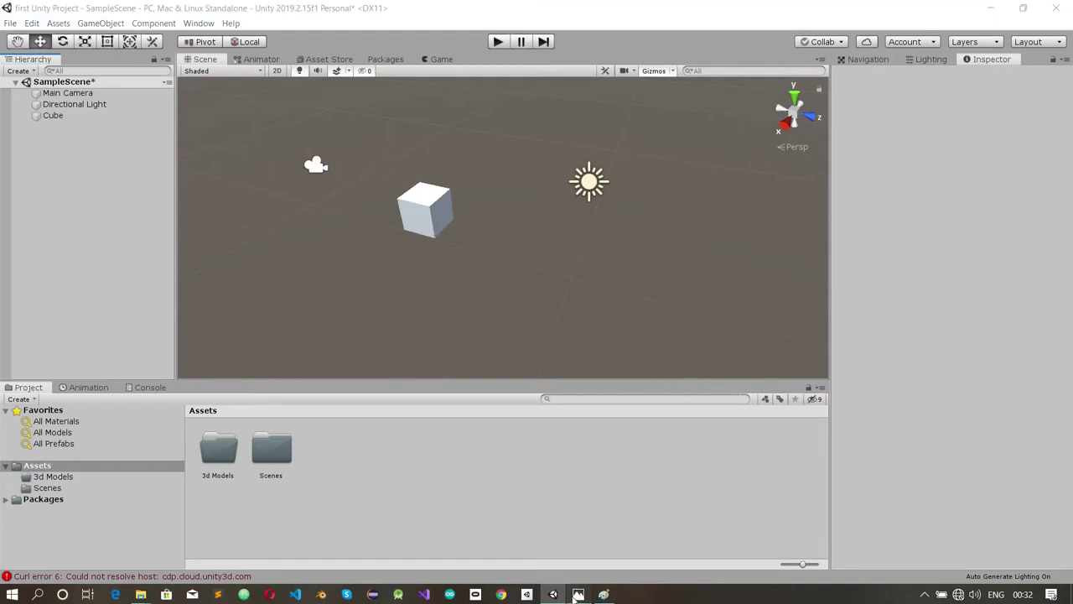
pyautogui.doubleClick(281, 213)
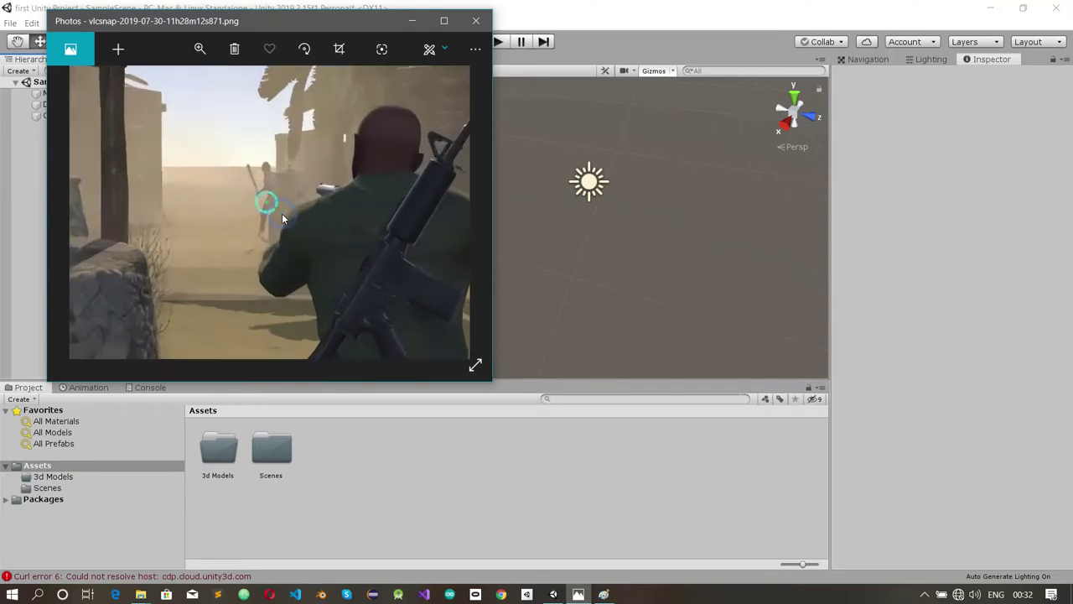
pyautogui.click(443, 20)
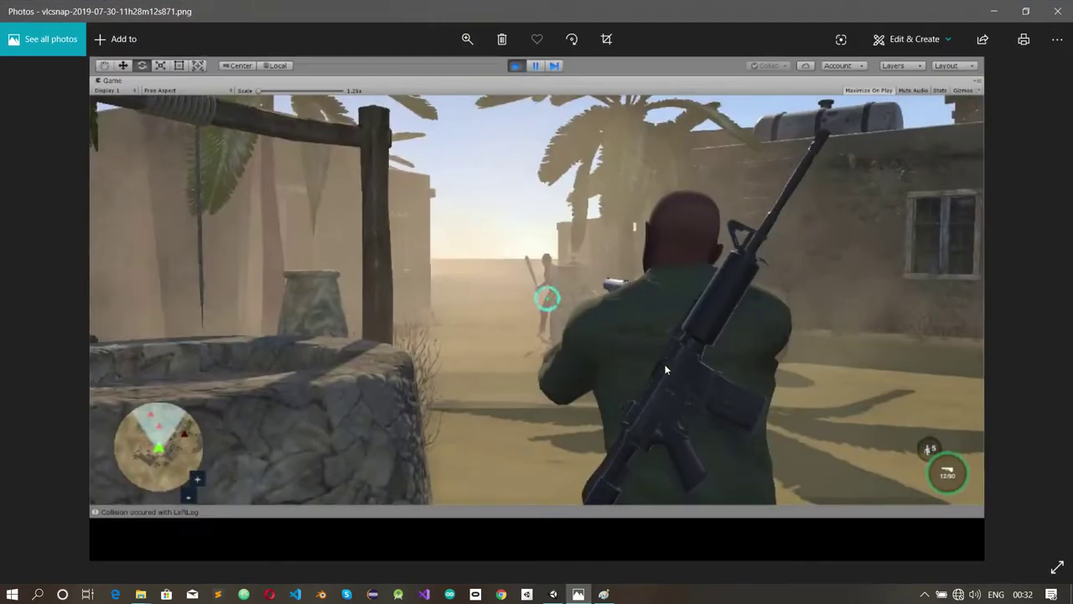
pyautogui.click(679, 296)
pyautogui.press('Right')
pyautogui.press('Left')
pyautogui.press('Right')
pyautogui.press('Right')
pyautogui.press('Left')
pyautogui.press('Right')
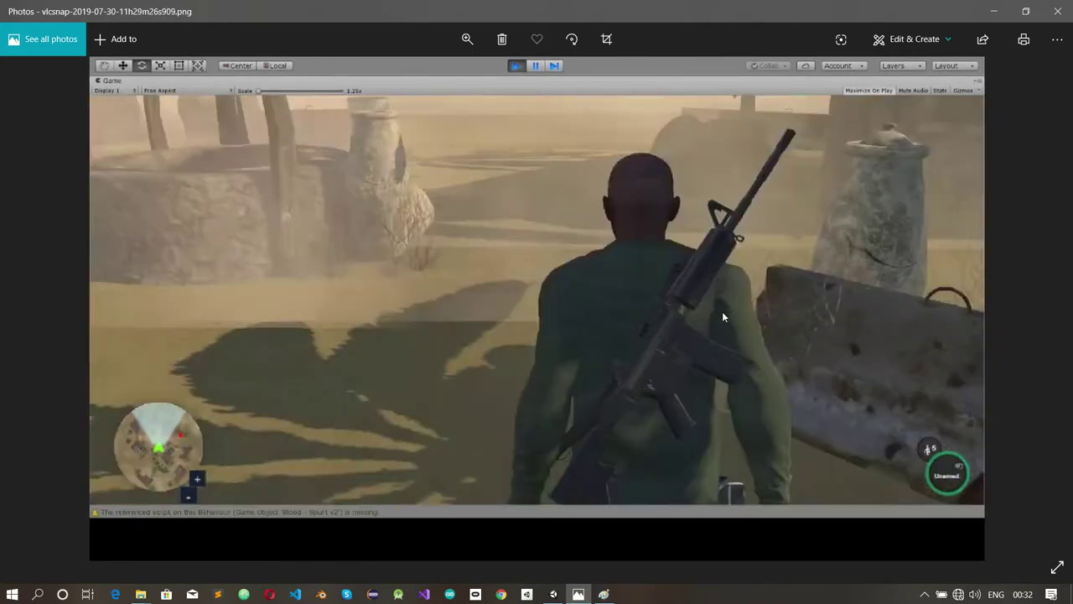
pyautogui.press('Right')
pyautogui.press('Right')
pyautogui.press('Right')
pyautogui.press('Left')
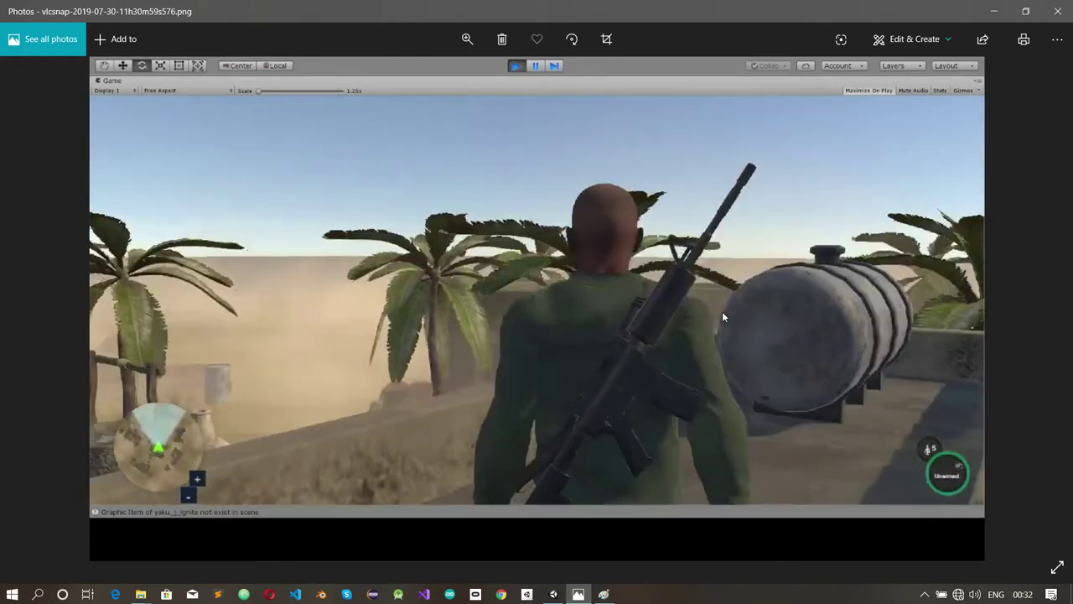
pyautogui.press('Left')
pyautogui.press('Left')
pyautogui.press('Left')
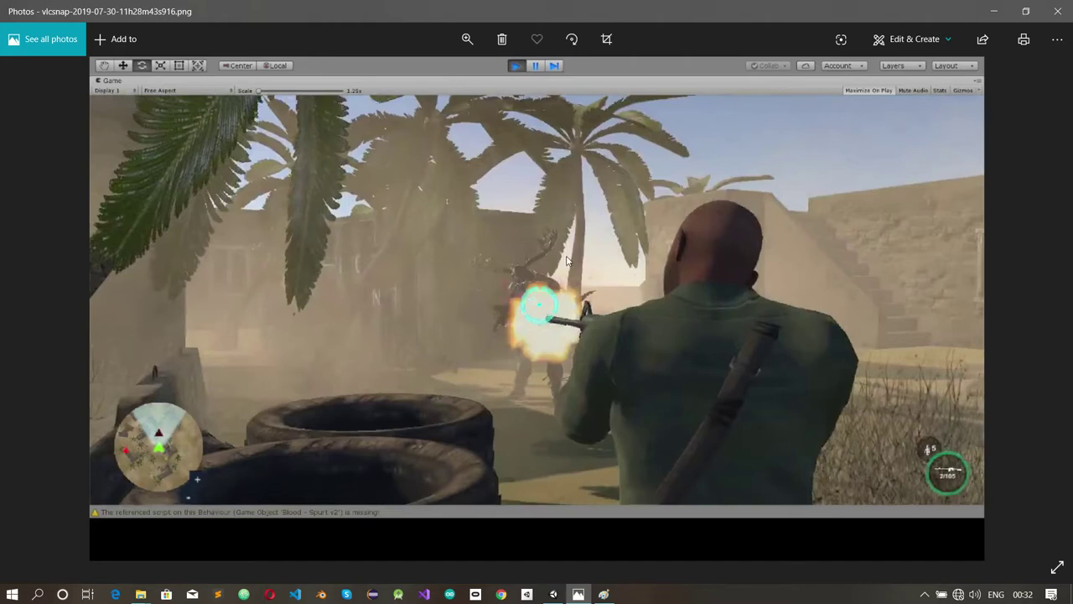
# Examine the game screenshot with the gunfire and palm trees up close and switch back to Unity.
pyautogui.press('Right')
pyautogui.press('Left')
pyautogui.press('Right')
pyautogui.press('Left')
pyautogui.press('Right')
pyautogui.press('Left')
pyautogui.scroll(3, 520, 274)
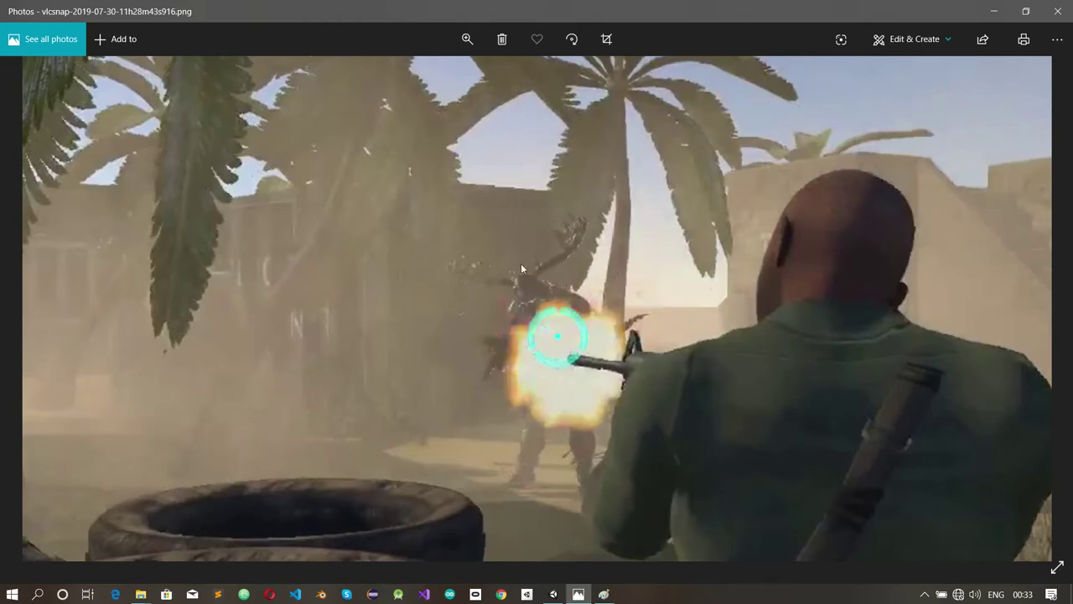
pyautogui.scroll(-3, 497, 262)
pyautogui.scroll(4, 498, 262)
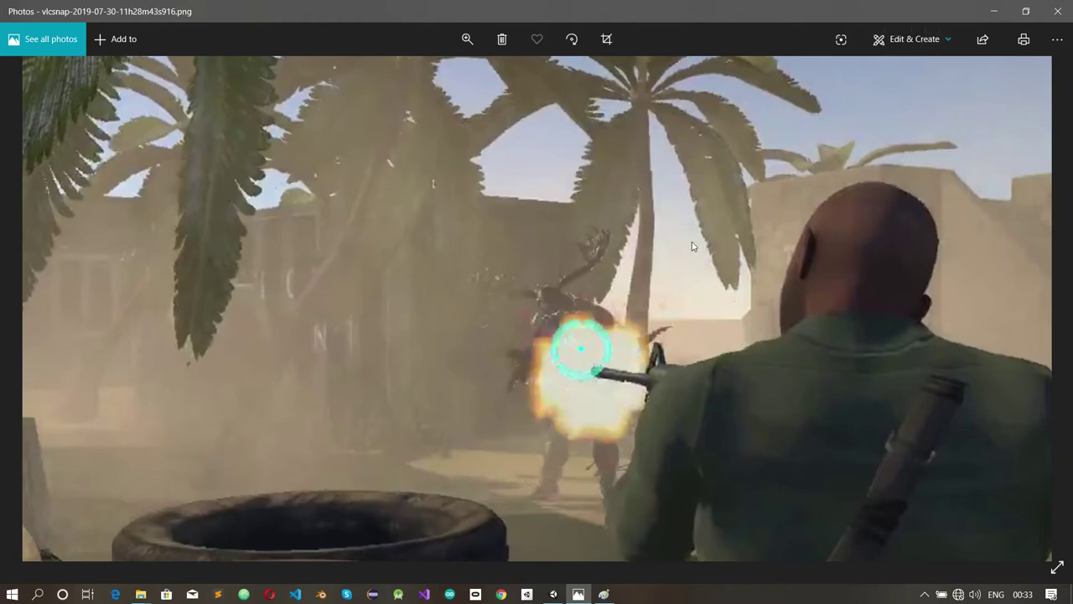
pyautogui.click(989, 10)
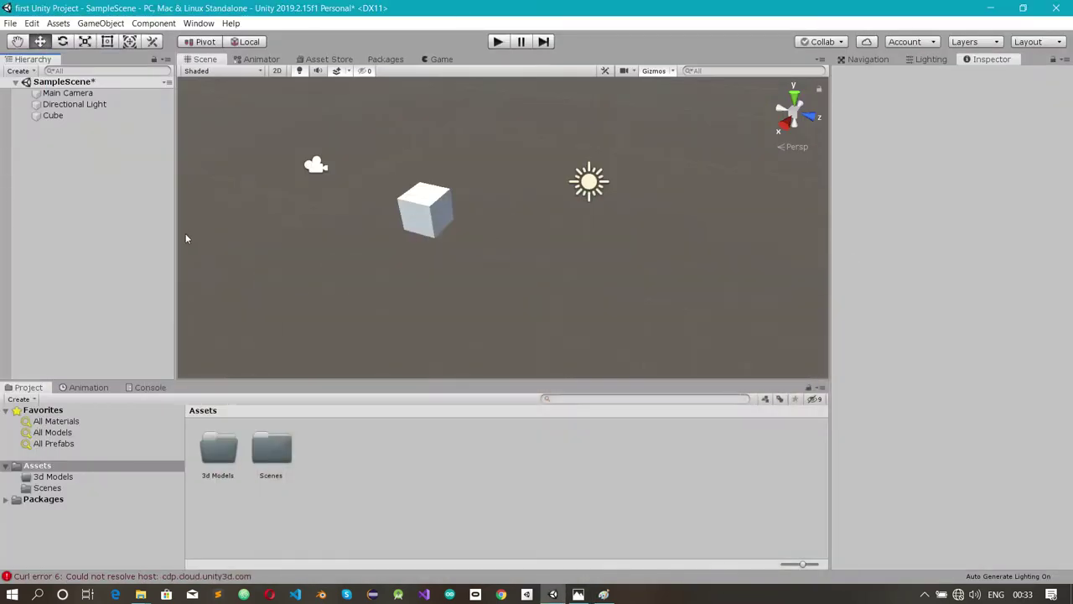
# Select the Cube and examine it in the scene from several angles and distances.
pyautogui.click(53, 115)
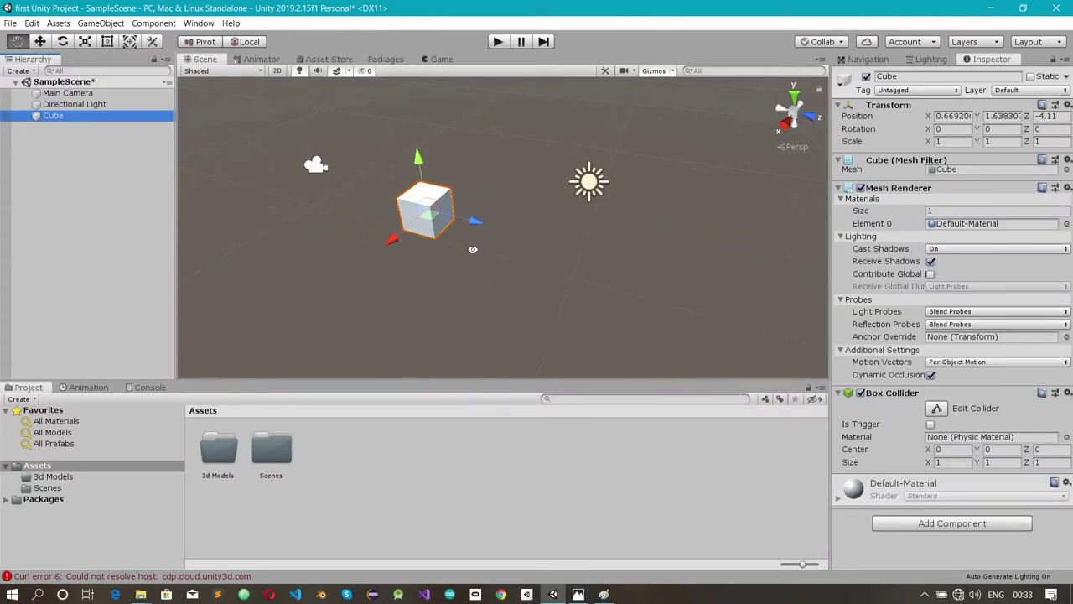
pyautogui.keyDown('alt'); pyautogui.moveTo(473, 253); pyautogui.dragTo(548, 232); pyautogui.keyUp('alt')
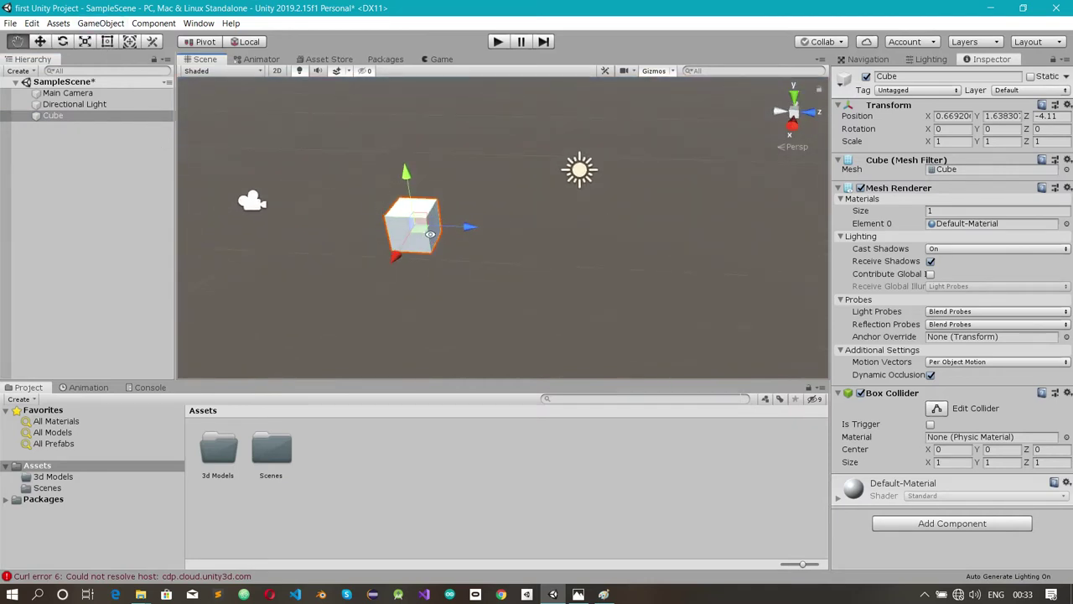
pyautogui.keyDown('alt'); pyautogui.moveTo(436, 188); pyautogui.dragTo(499, 197); pyautogui.keyUp('alt')
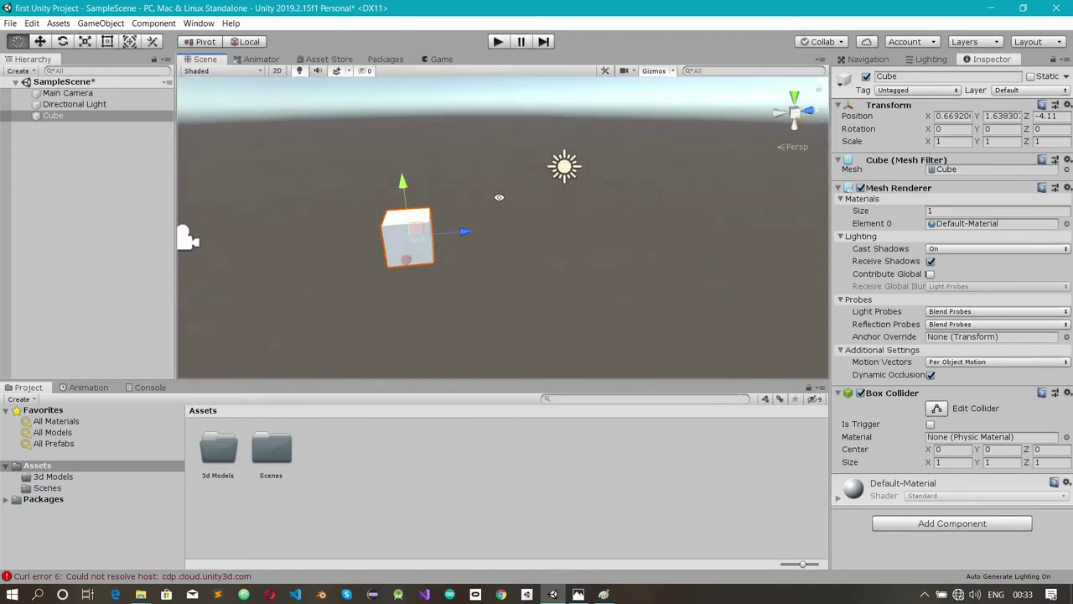
pyautogui.moveTo(514, 197); pyautogui.dragTo(556, 189, button='middle')
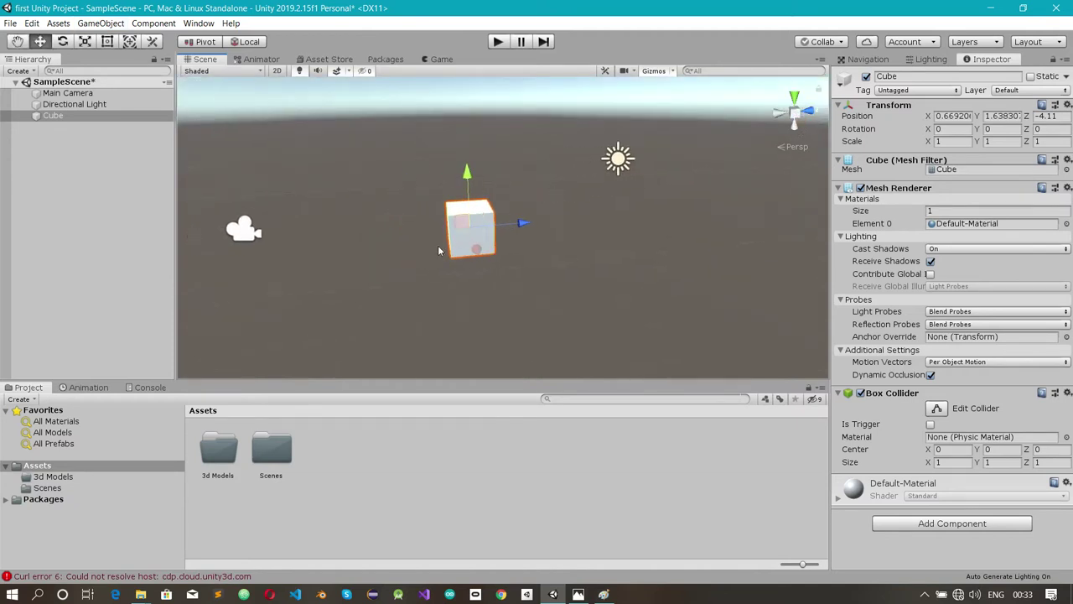
pyautogui.scroll(3, 438, 250)
pyautogui.keyDown('alt'); pyautogui.moveTo(432, 246); pyautogui.dragTo(401, 266); pyautogui.keyUp('alt')
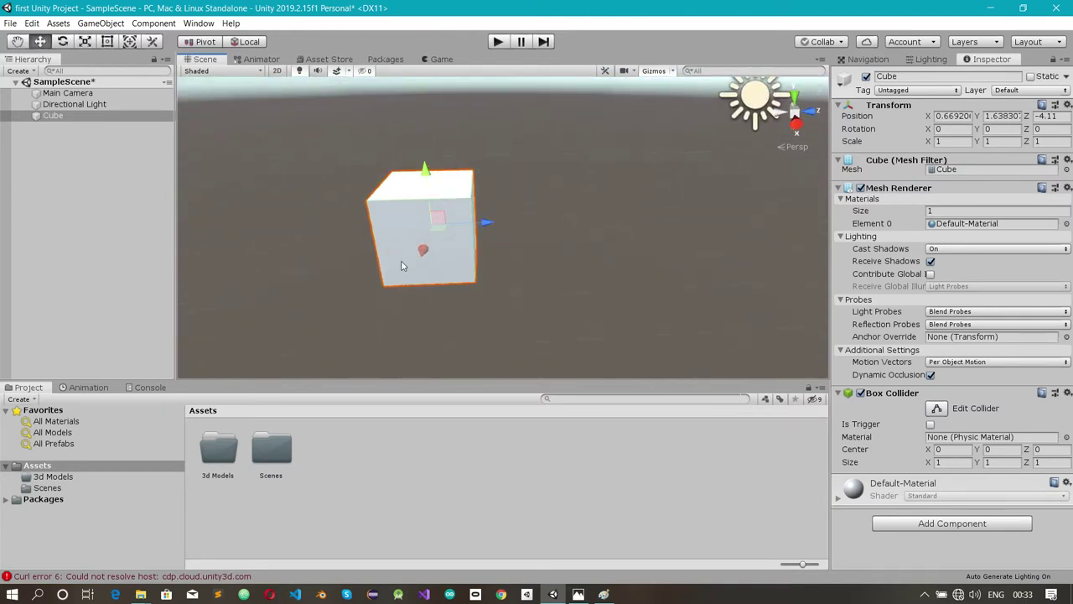
pyautogui.scroll(-5, 401, 260)
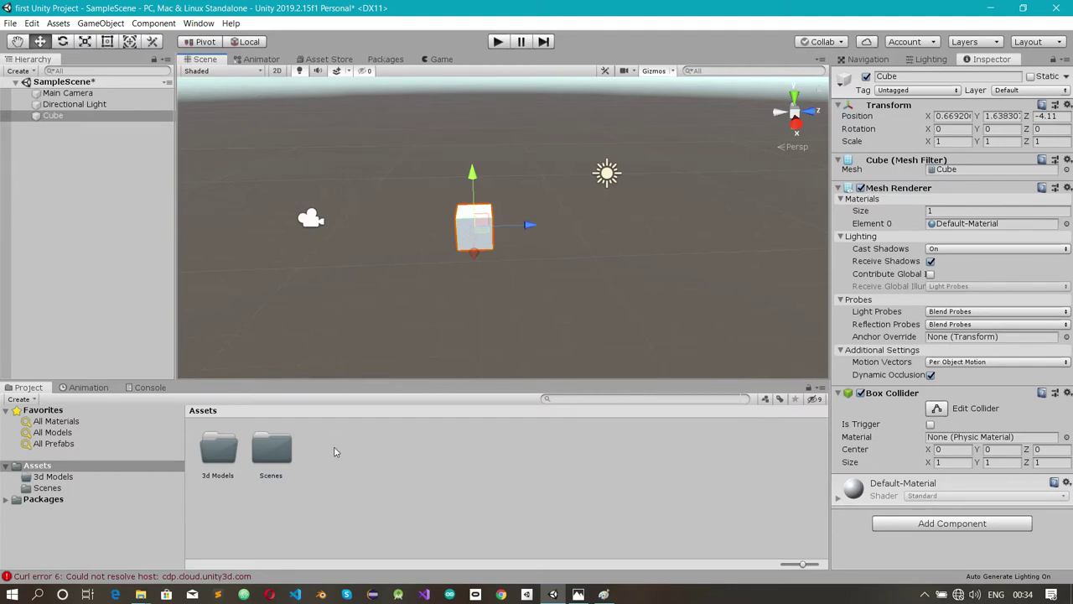
# Create a folder named Prefabs inside the project's Assets folder.
pyautogui.rightClick(357, 474)
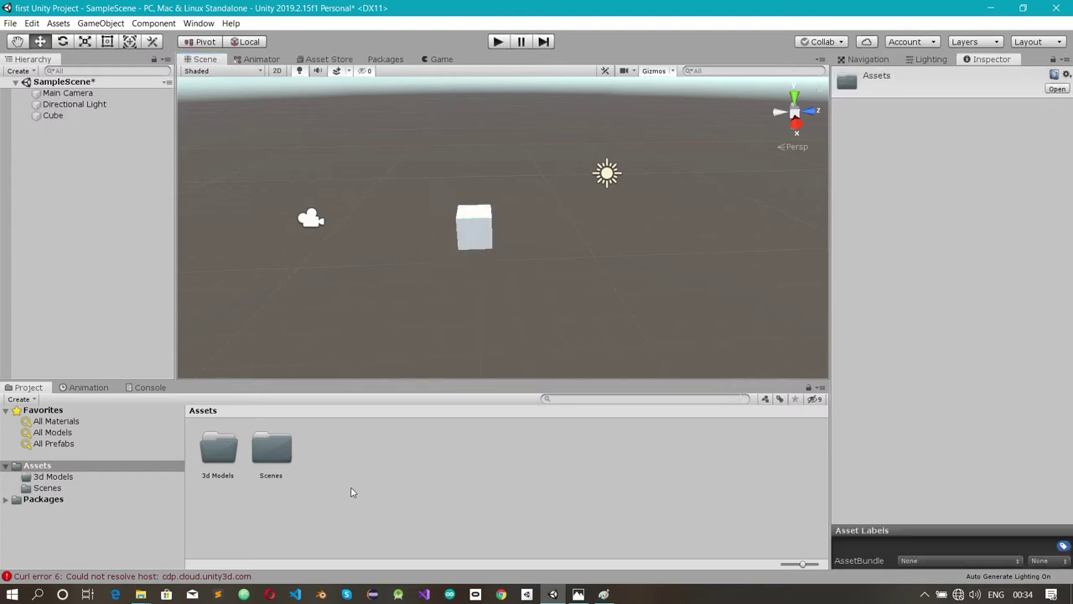
pyautogui.click(312, 512)
pyautogui.click(312, 507)
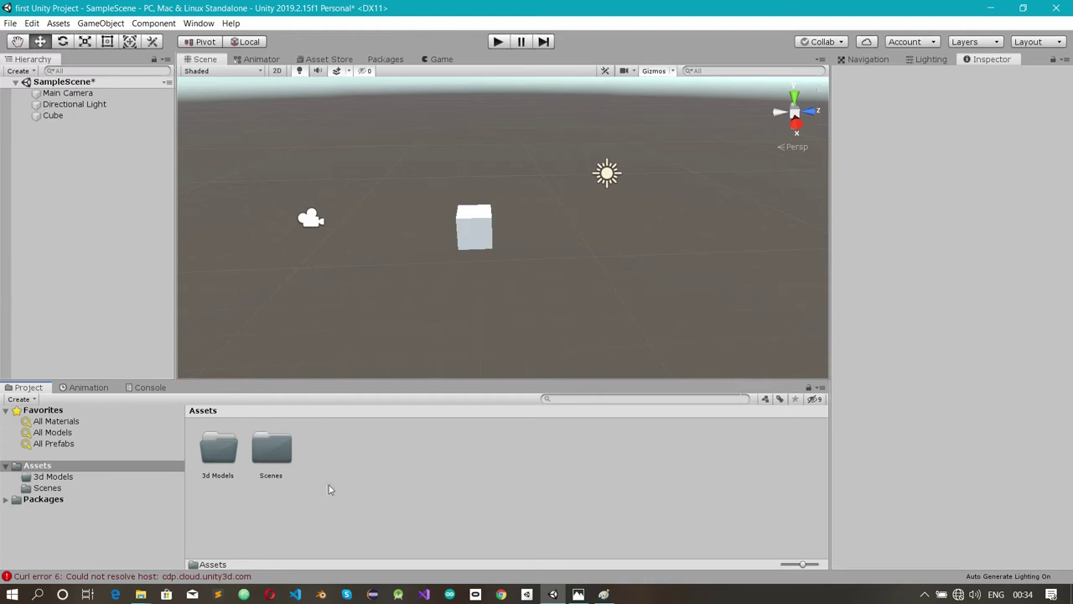
pyautogui.rightClick(367, 485)
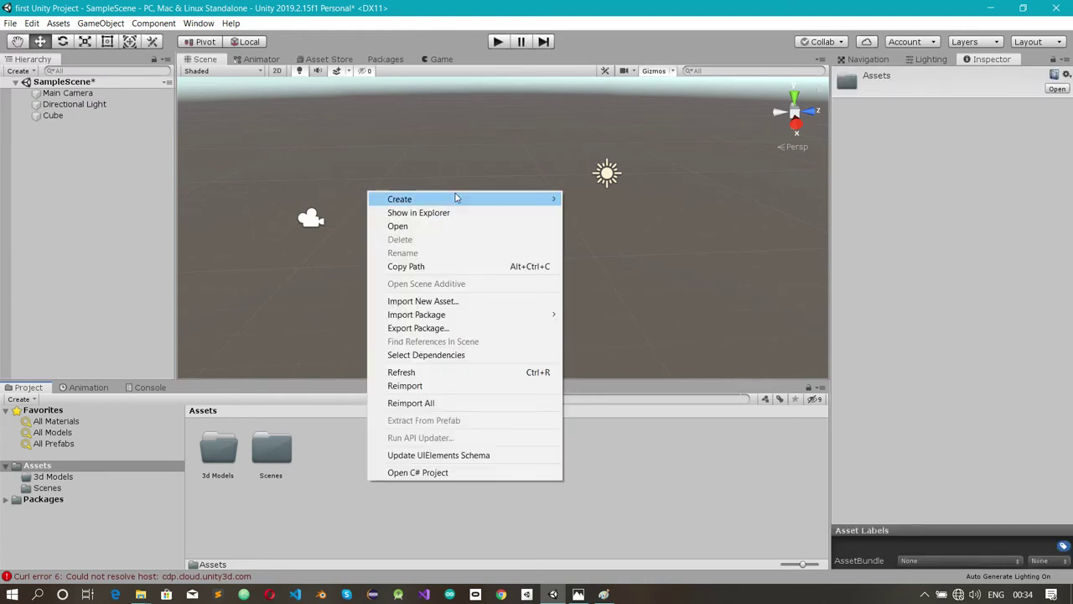
pyautogui.moveTo(457, 198)
pyautogui.click(608, 138)
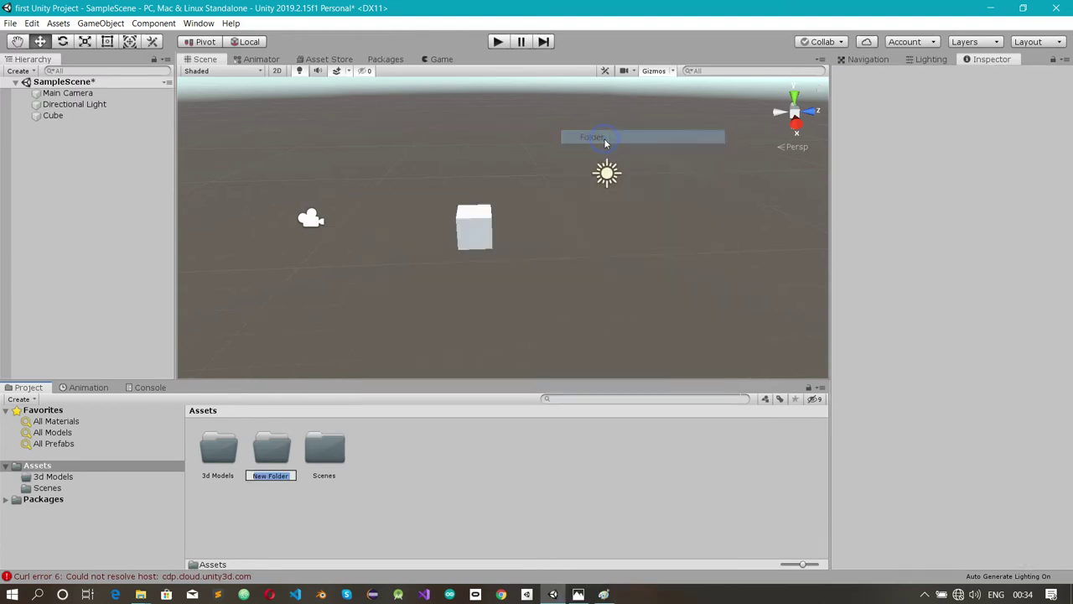
pyautogui.write('Pre')
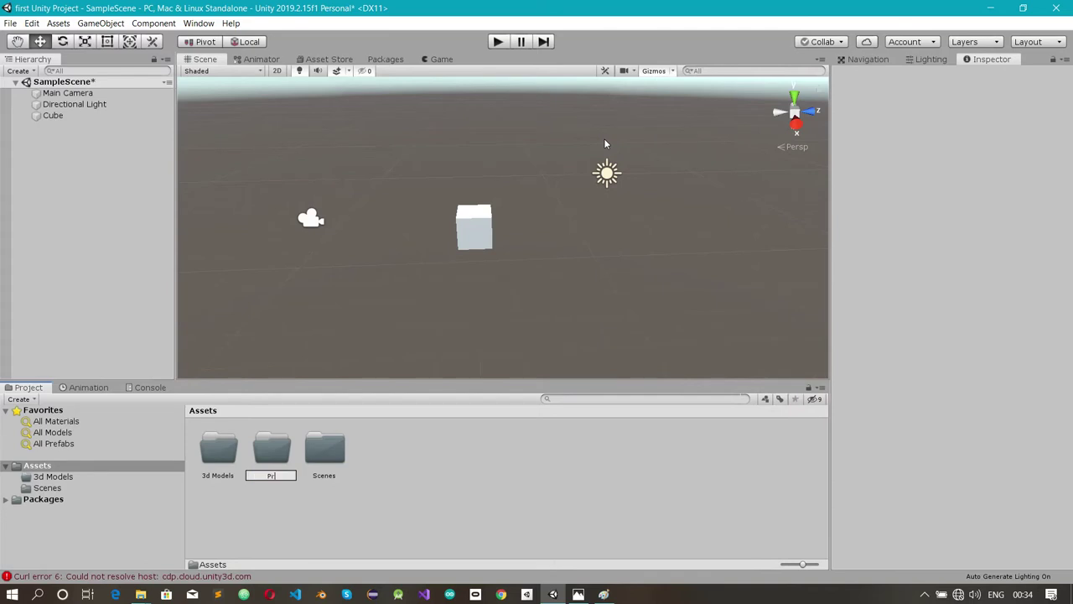
pyautogui.write('abs')
pyautogui.press('Return')
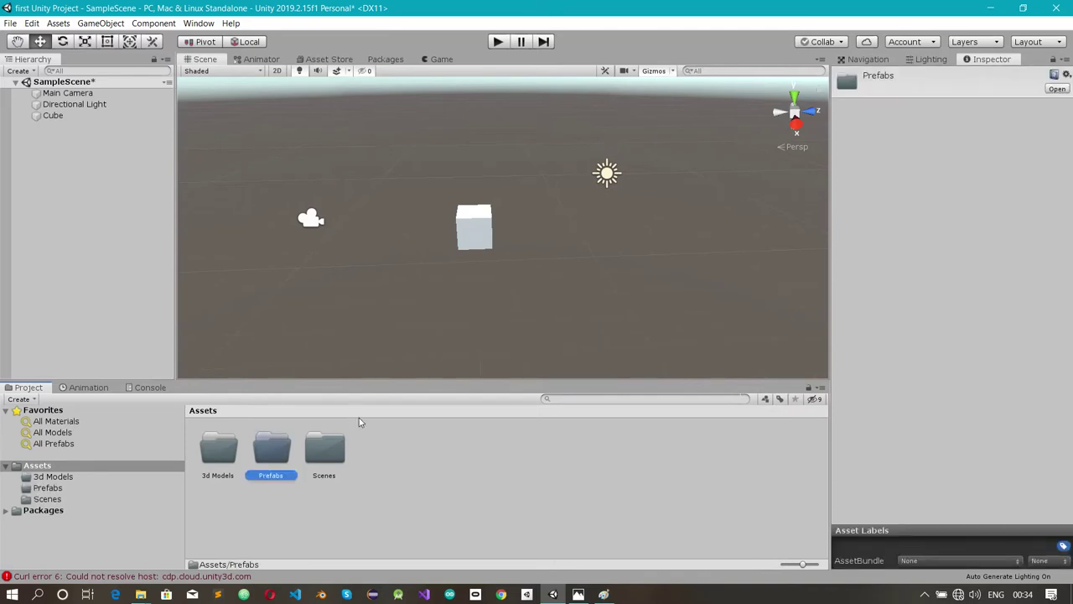
# Create a prefab from the scene's Cube inside the Prefabs folder and select the Cube instance in the scene.
pyautogui.doubleClick(279, 464)
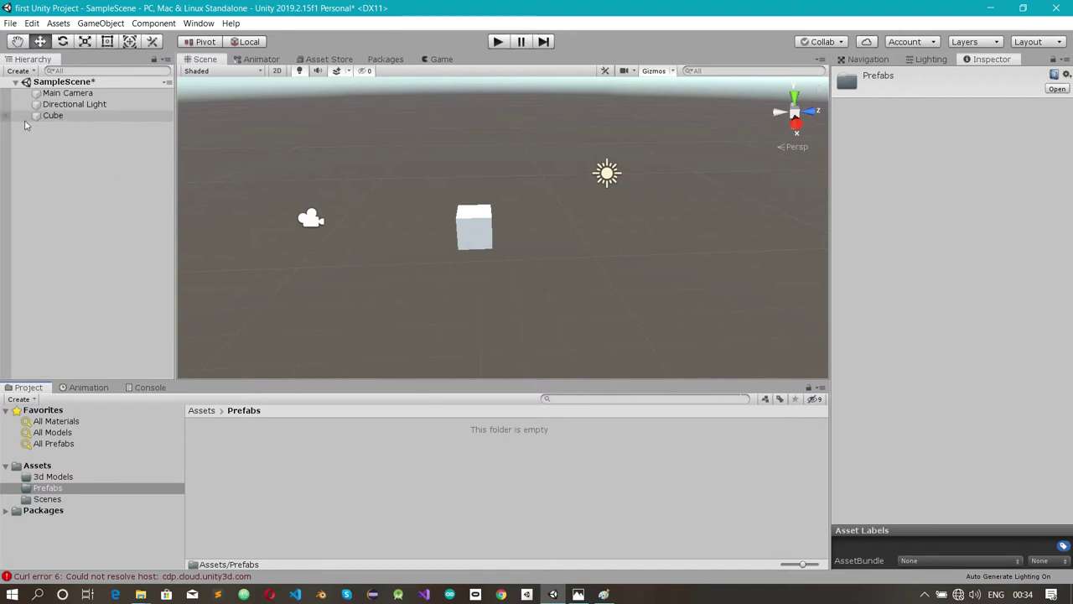
pyautogui.moveTo(57, 116); pyautogui.dragTo(308, 450)
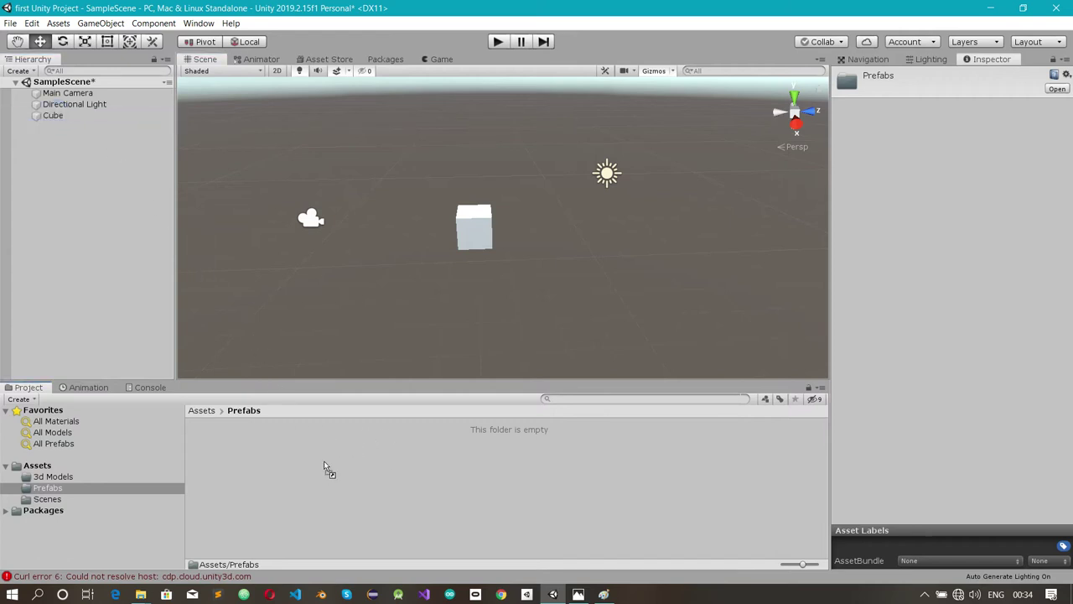
pyautogui.moveTo(323, 462); pyautogui.dragTo(335, 451)
pyautogui.moveTo(232, 443); pyautogui.dragTo(276, 458)
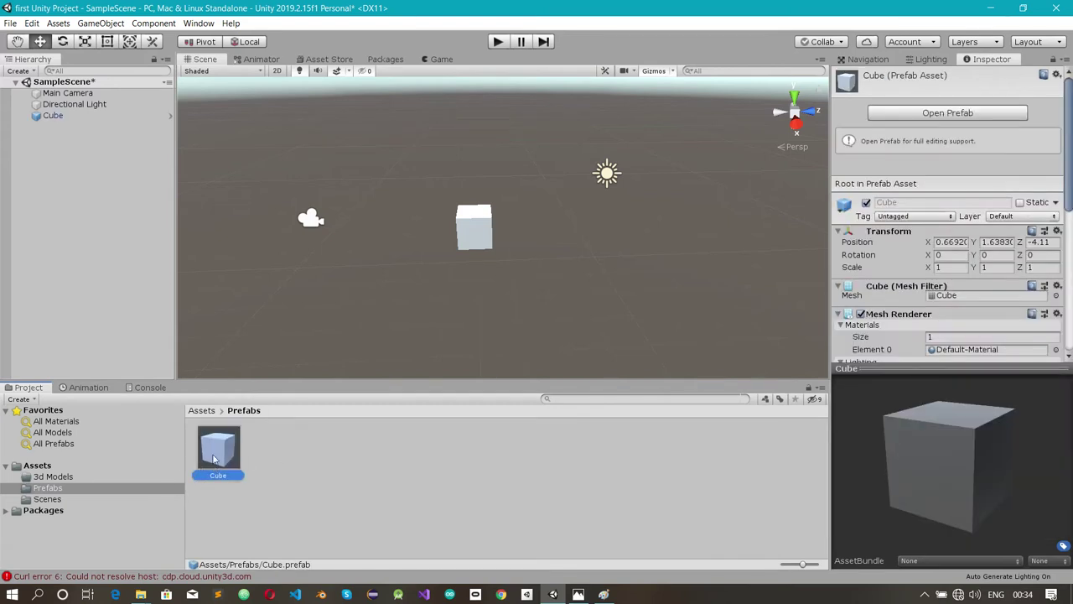
pyautogui.click(46, 116)
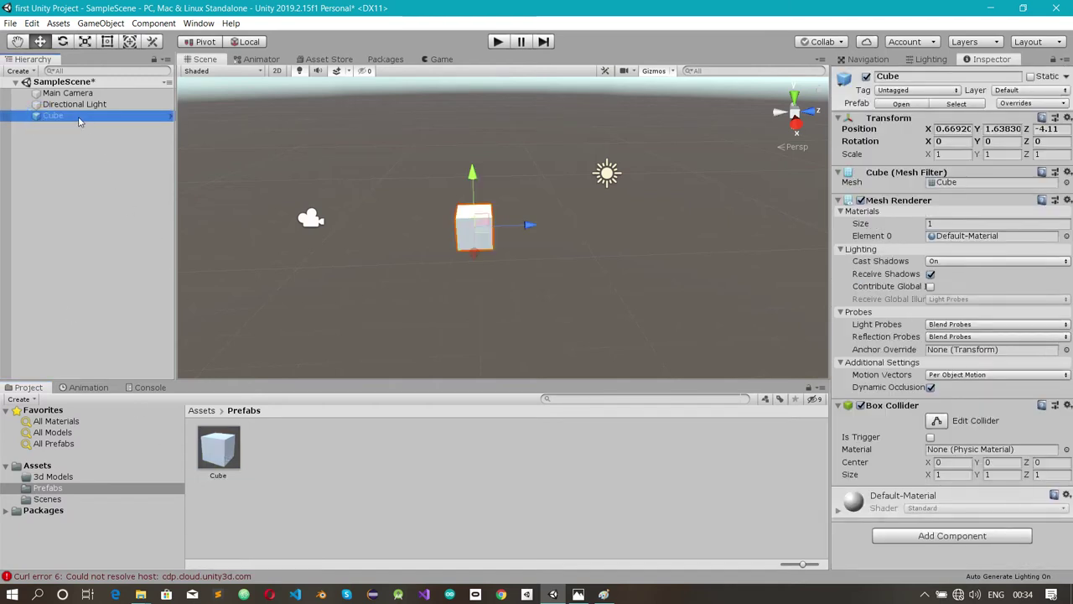
# Delete the Cube from the scene and add it back as an instance of the Cube prefab.
pyautogui.click(92, 171)
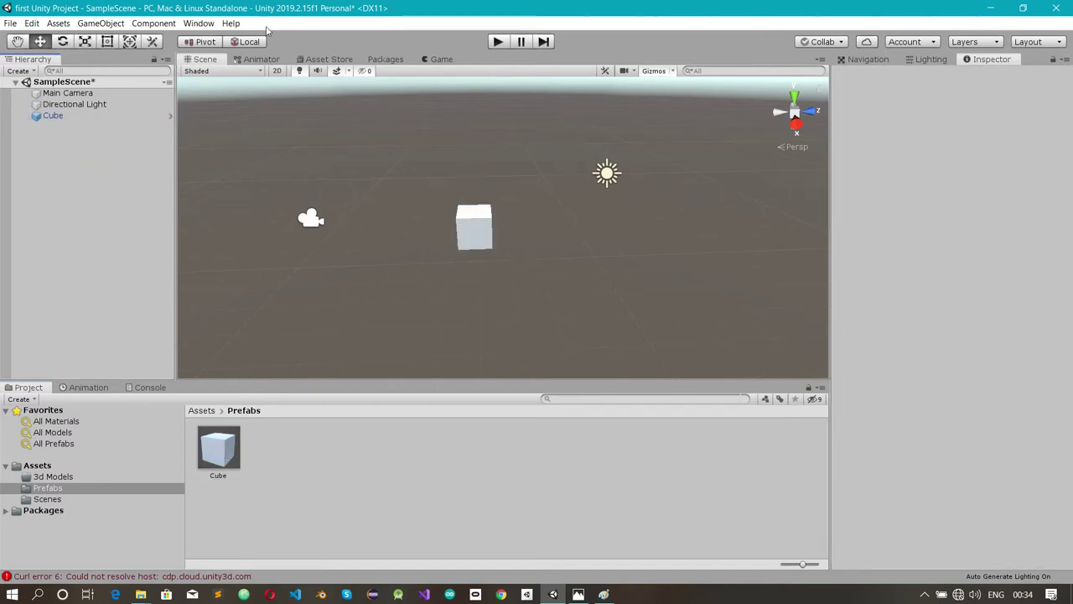
pyautogui.click(69, 121)
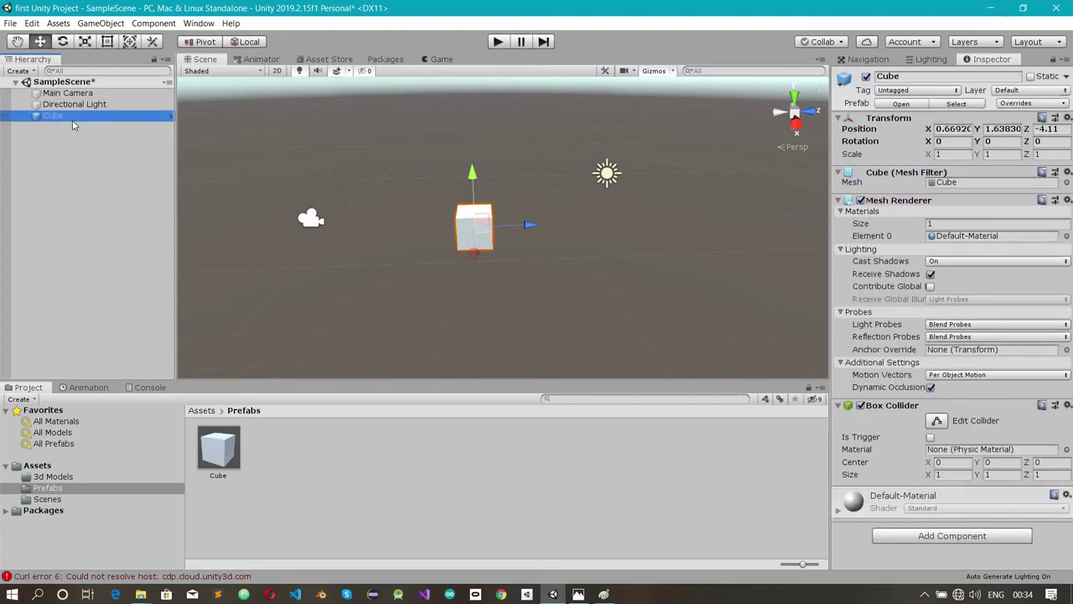
pyautogui.press('Delete')
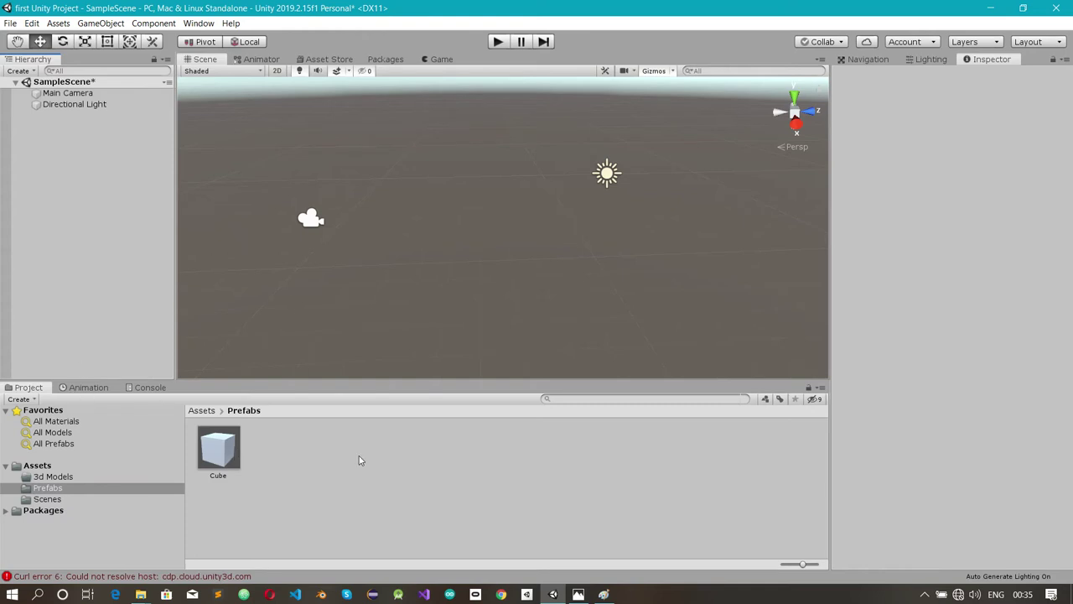
pyautogui.moveTo(224, 453); pyautogui.dragTo(99, 177)
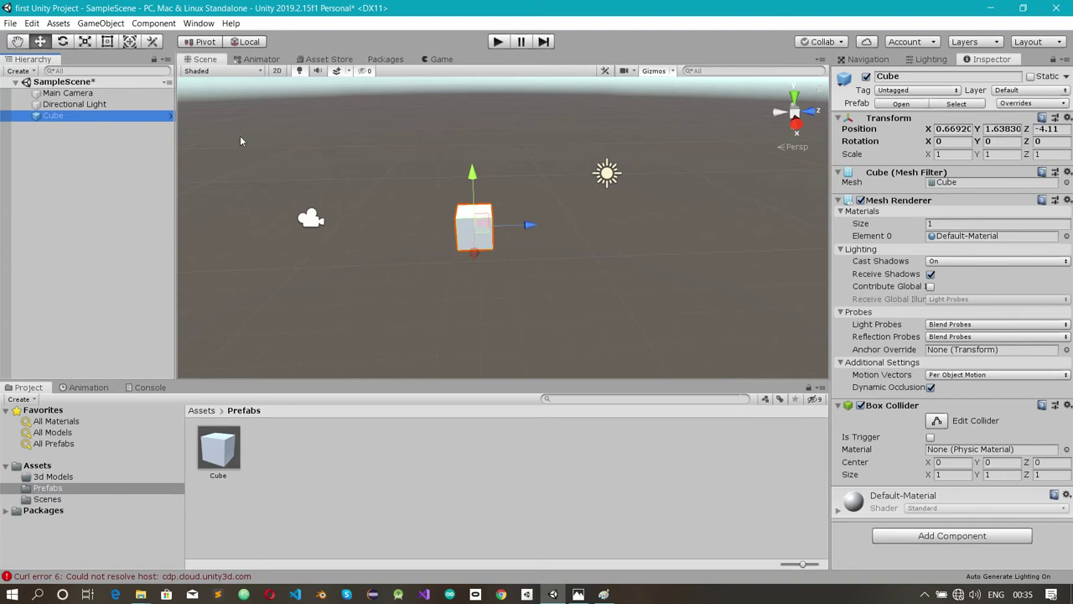
pyautogui.click(142, 115)
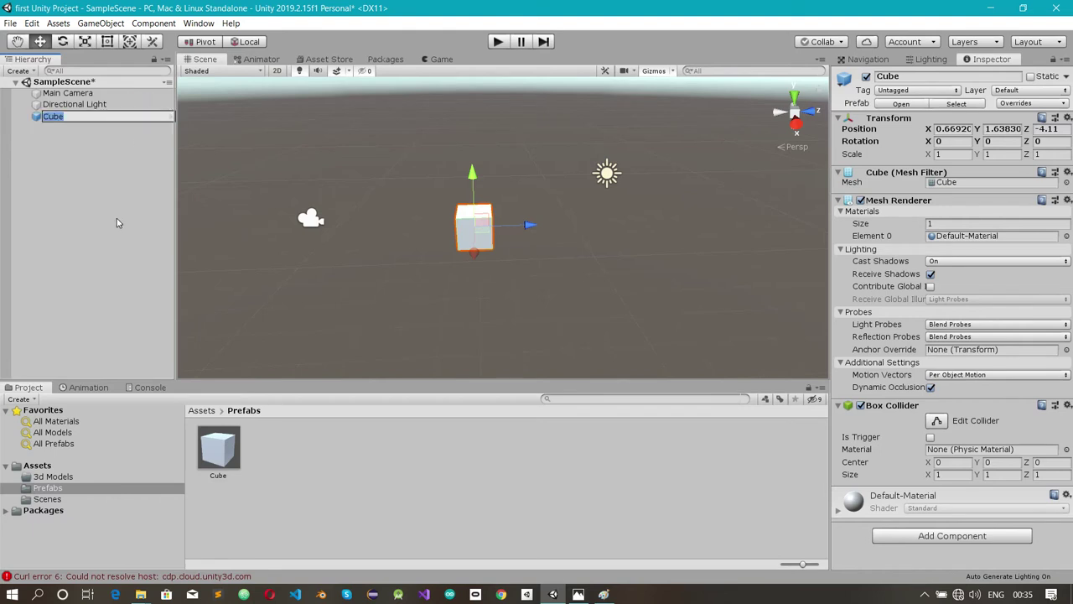
# Add a second instance of the Cube prefab and move it along the Z axis to about -2.51.
pyautogui.click(220, 453)
pyautogui.moveTo(220, 453); pyautogui.dragTo(76, 186)
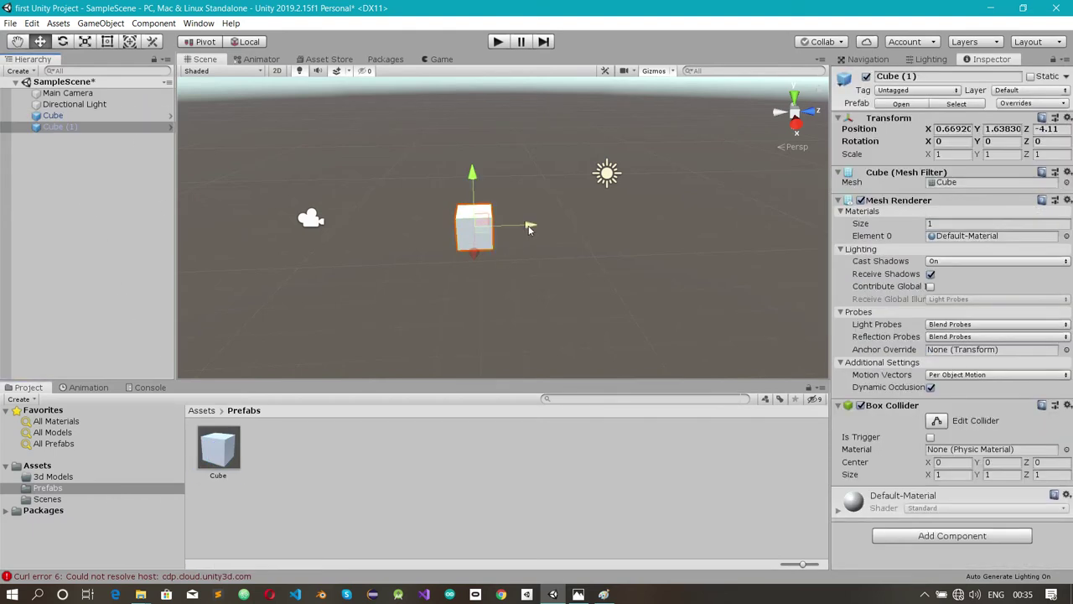
pyautogui.moveTo(529, 228); pyautogui.dragTo(583, 227)
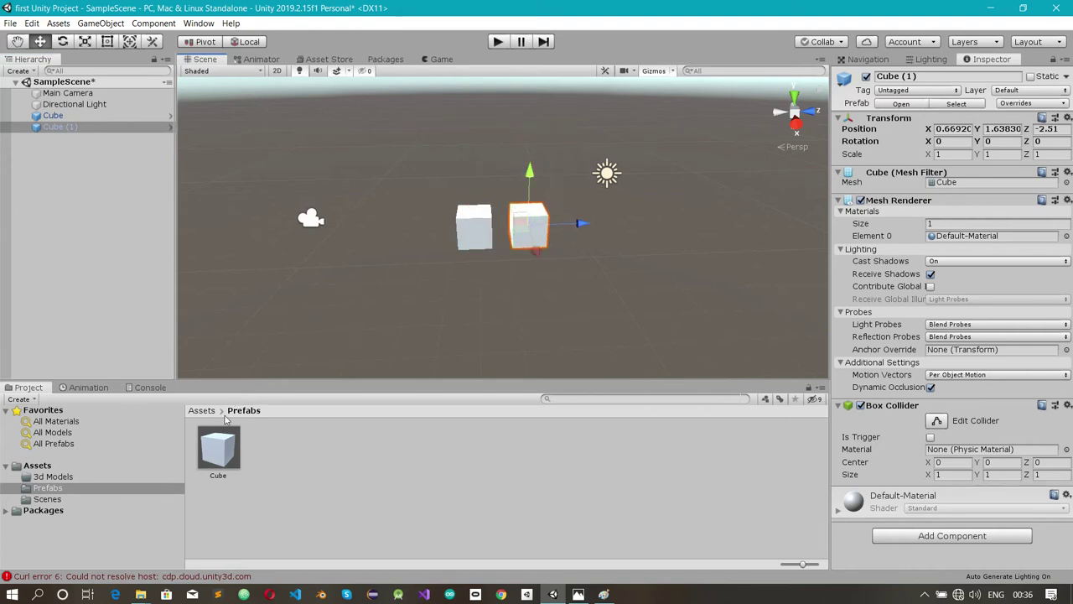
# Place a third Cube prefab instance on the camera side of the row and shift the middle cube to Z -4.07.
pyautogui.moveTo(218, 451); pyautogui.dragTo(427, 228)
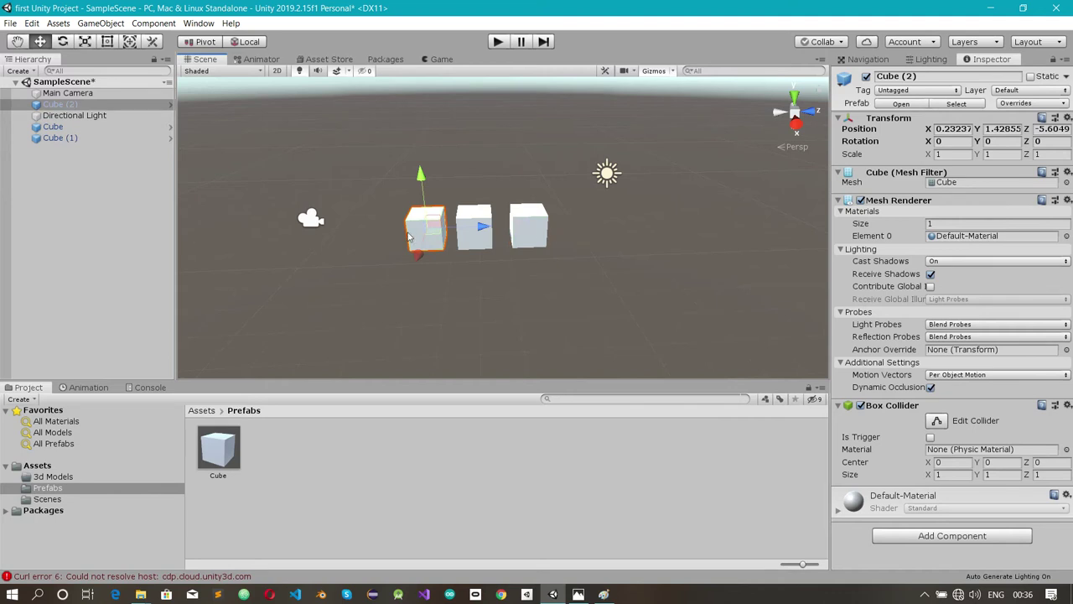
pyautogui.click(535, 237)
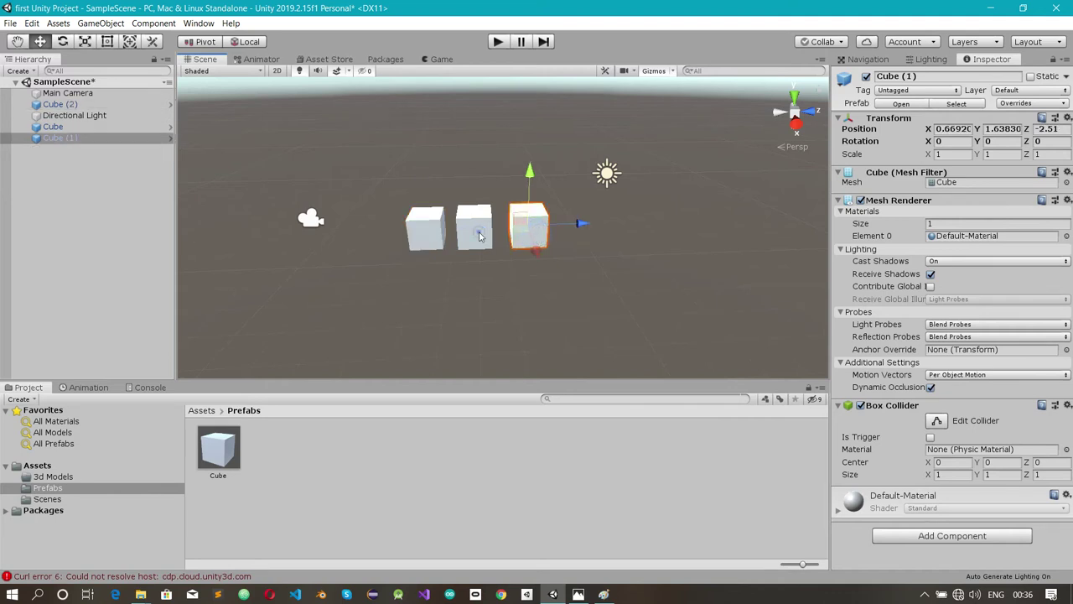
pyautogui.click(480, 236)
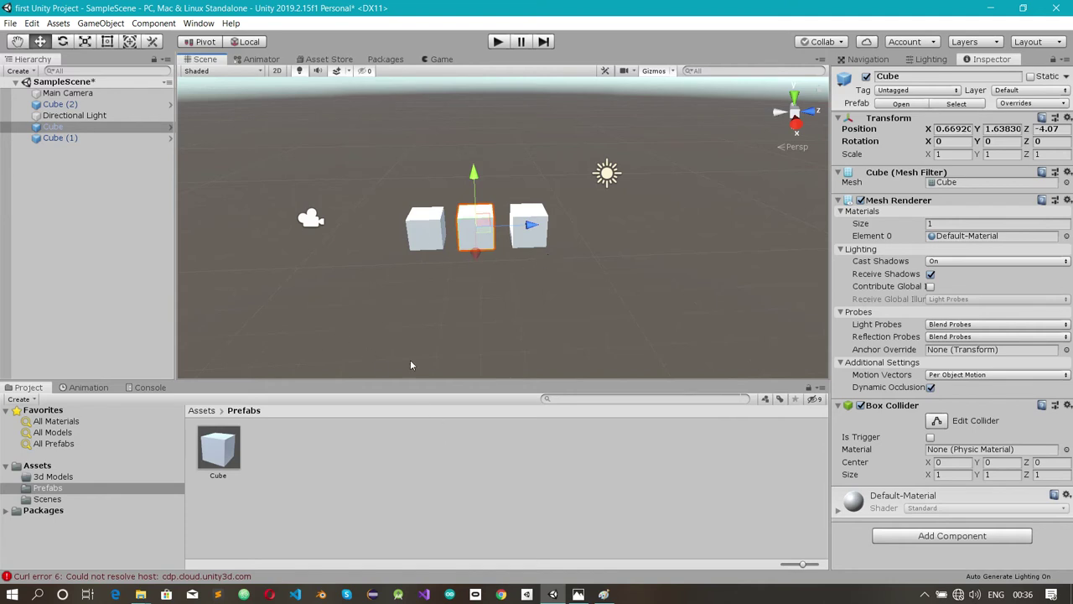
# Create a material named enemy 1 in the Prefabs folder.
pyautogui.rightClick(302, 464)
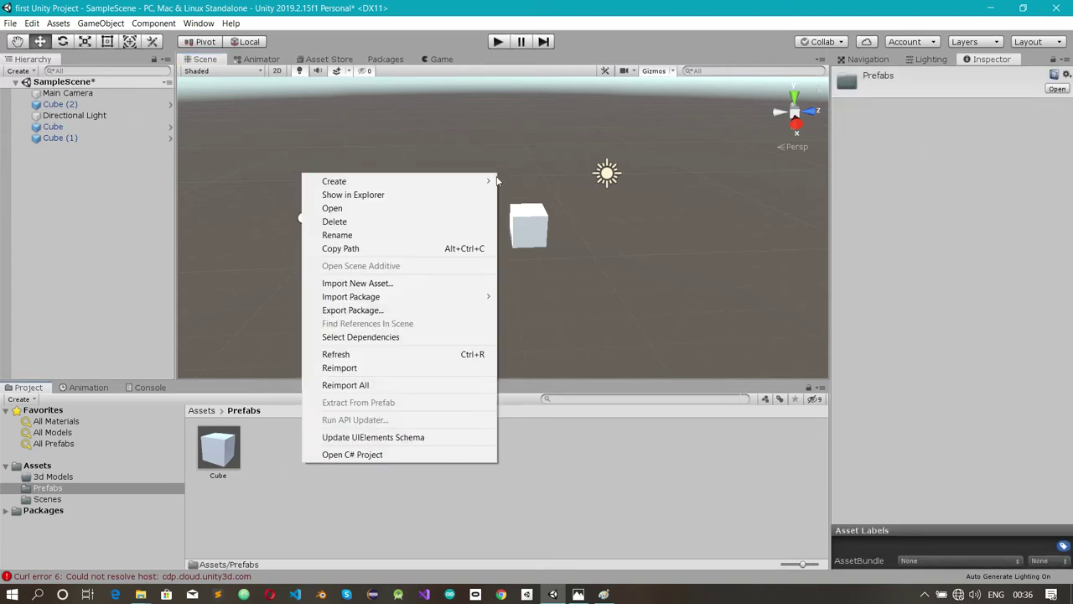
pyautogui.moveTo(482, 183)
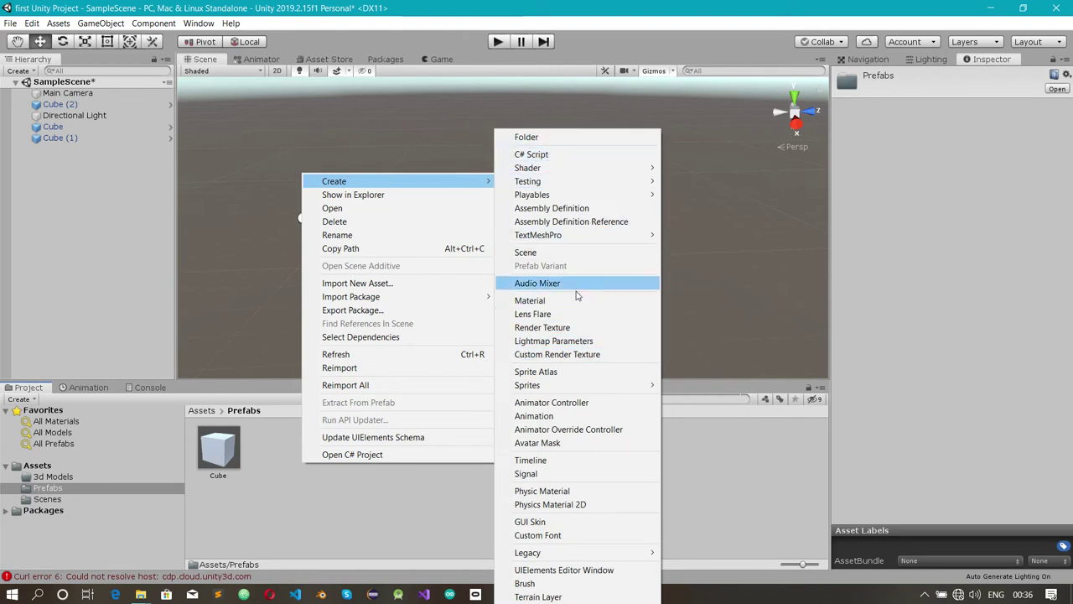
pyautogui.click(520, 302)
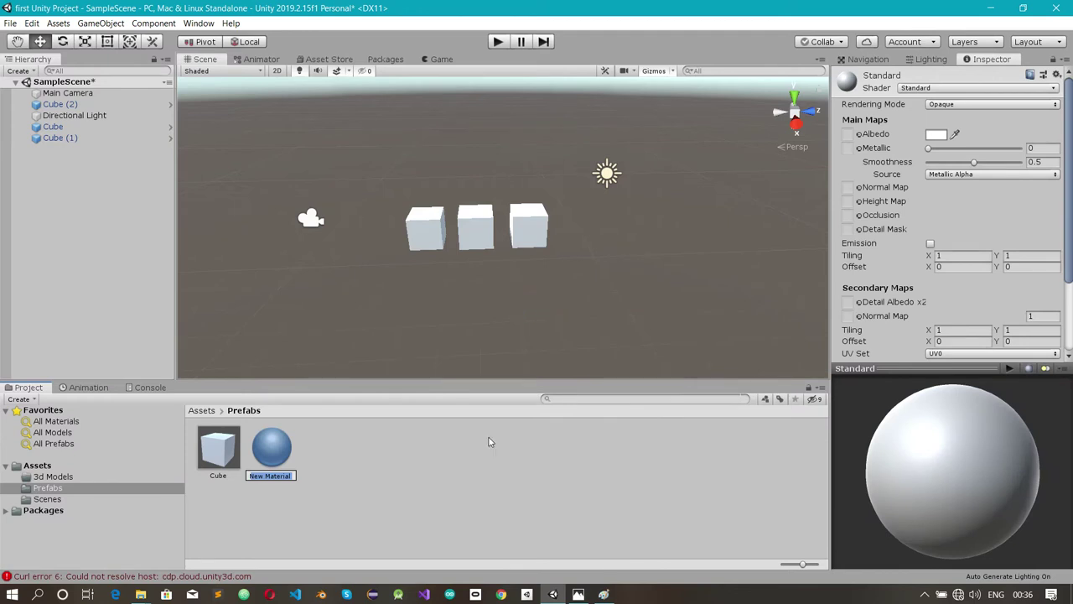
pyautogui.write('enm')
pyautogui.write('e')
pyautogui.press('BackSpace')
pyautogui.press('BackSpace')
pyautogui.write('emy 1')
pyautogui.press('Return')
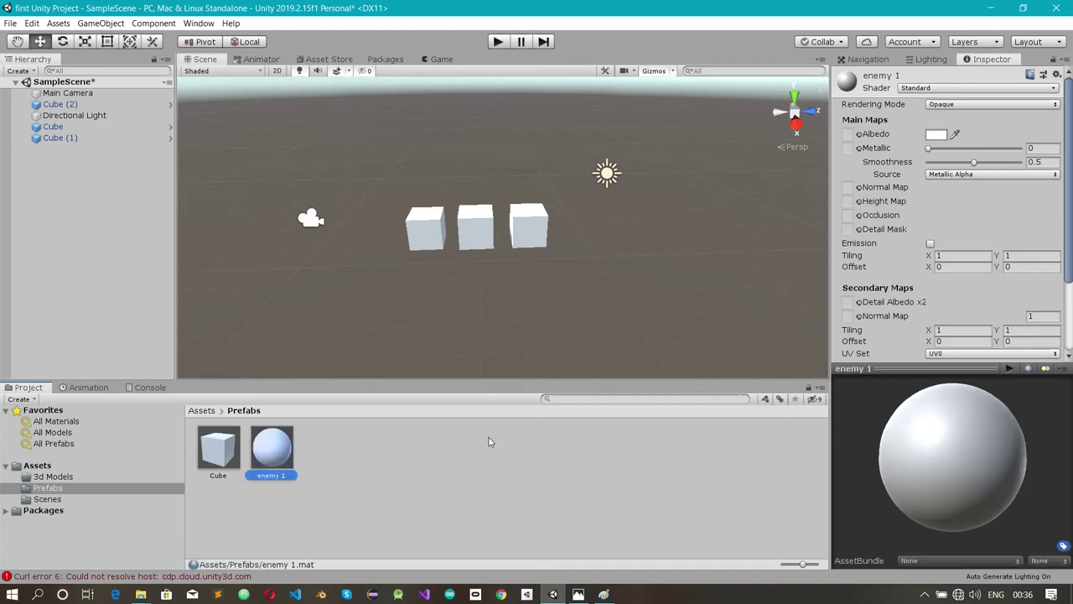
# Create a second material named enemy 2 in the Prefabs folder.
pyautogui.rightClick(397, 452)
pyautogui.moveTo(541, 164)
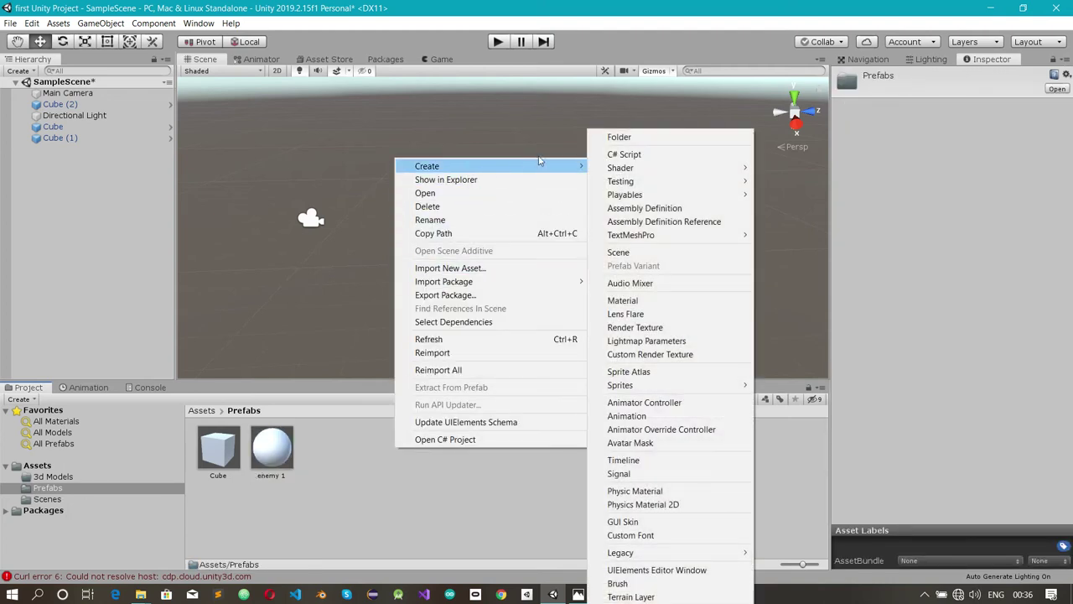
pyautogui.click(624, 301)
pyautogui.write('enemy 2')
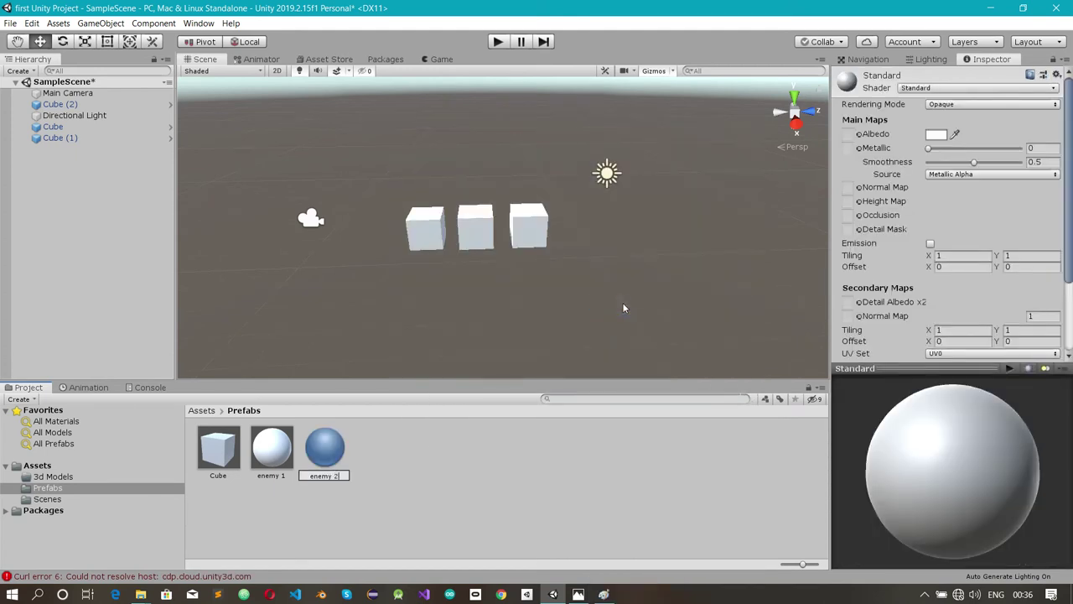
pyautogui.press('Return')
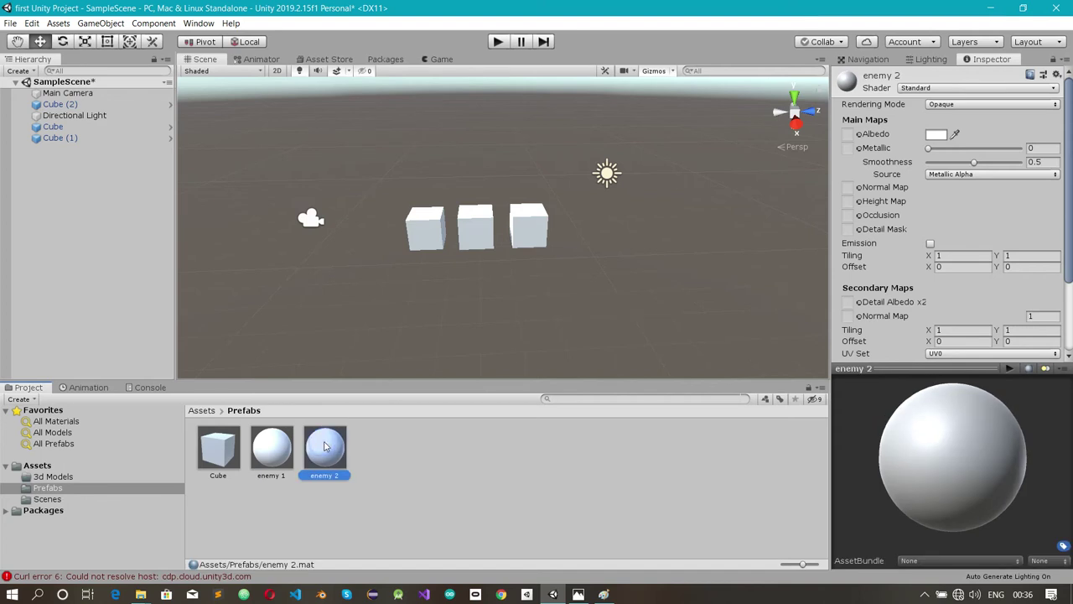
pyautogui.click(281, 444)
pyautogui.click(354, 450)
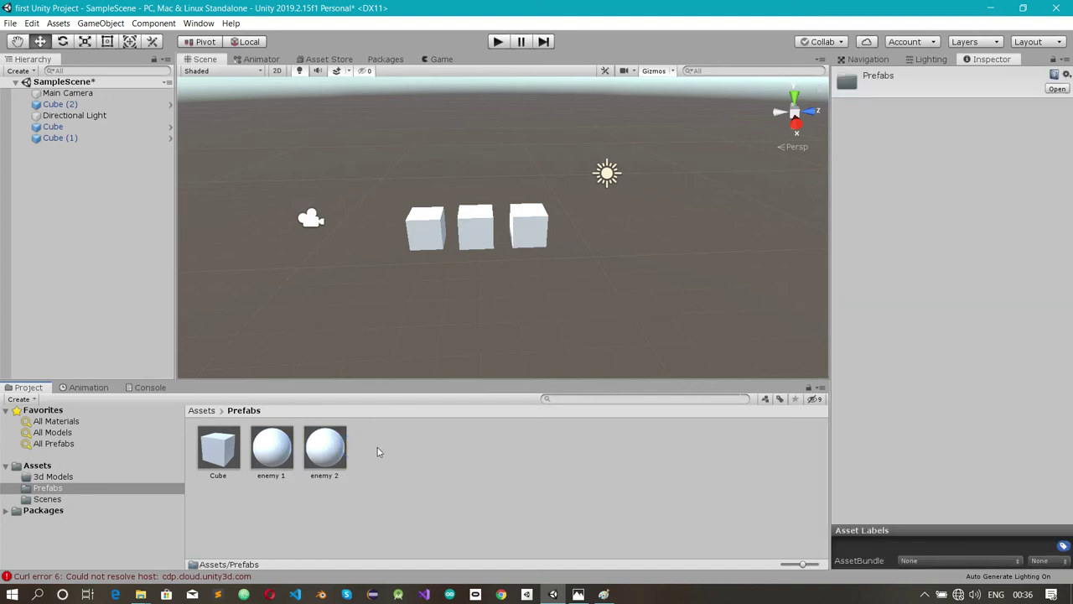
# Duplicate the enemy 2 material to get a third enemy material.
pyautogui.rightClick(378, 447)
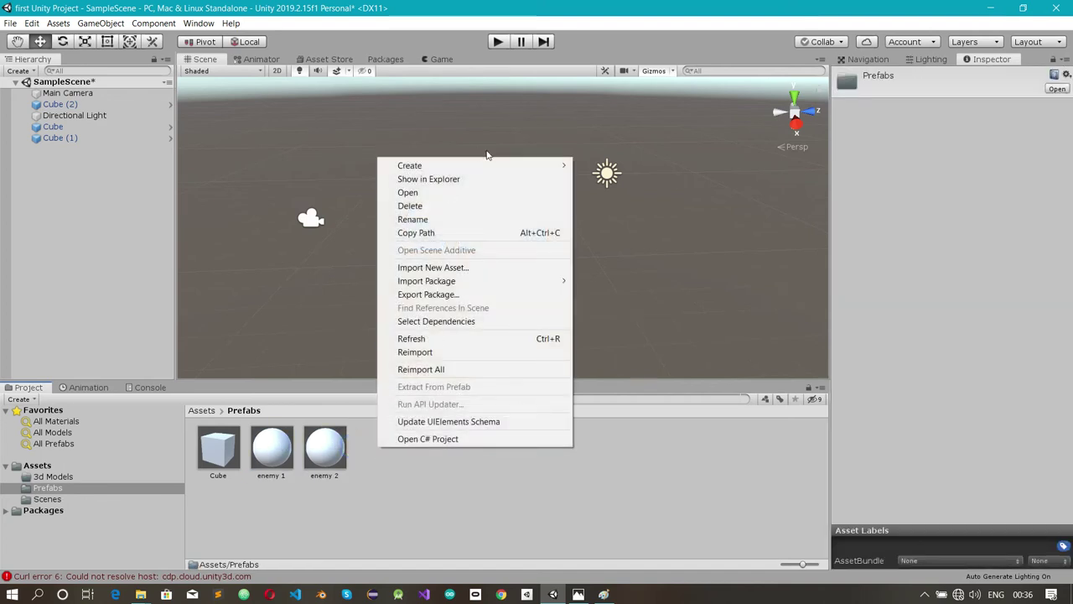
pyautogui.click(317, 448)
pyautogui.click(318, 448)
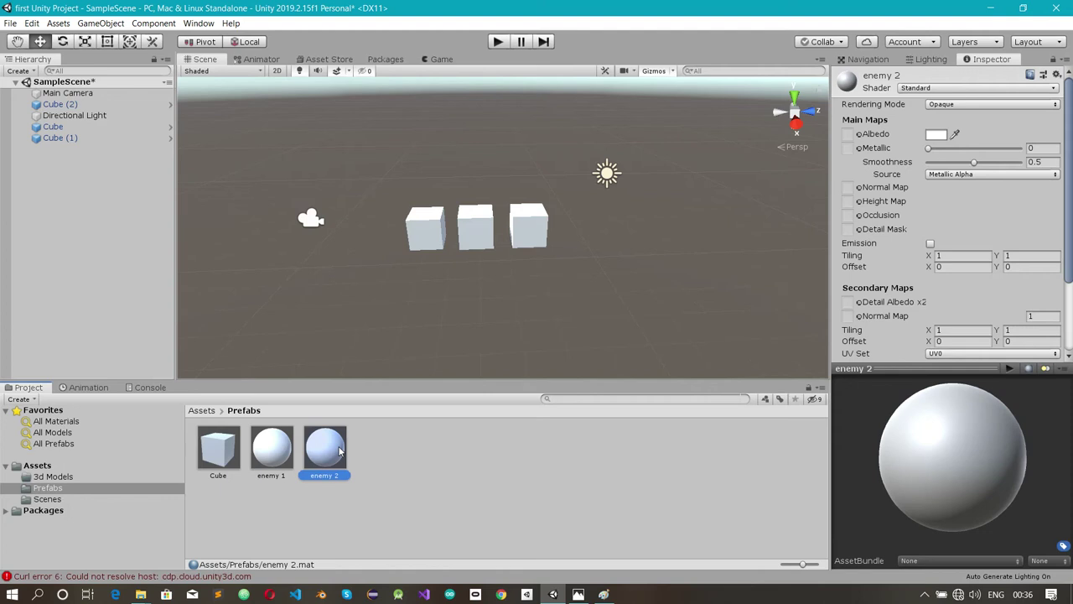
pyautogui.hotkey('ctrl', 'd')
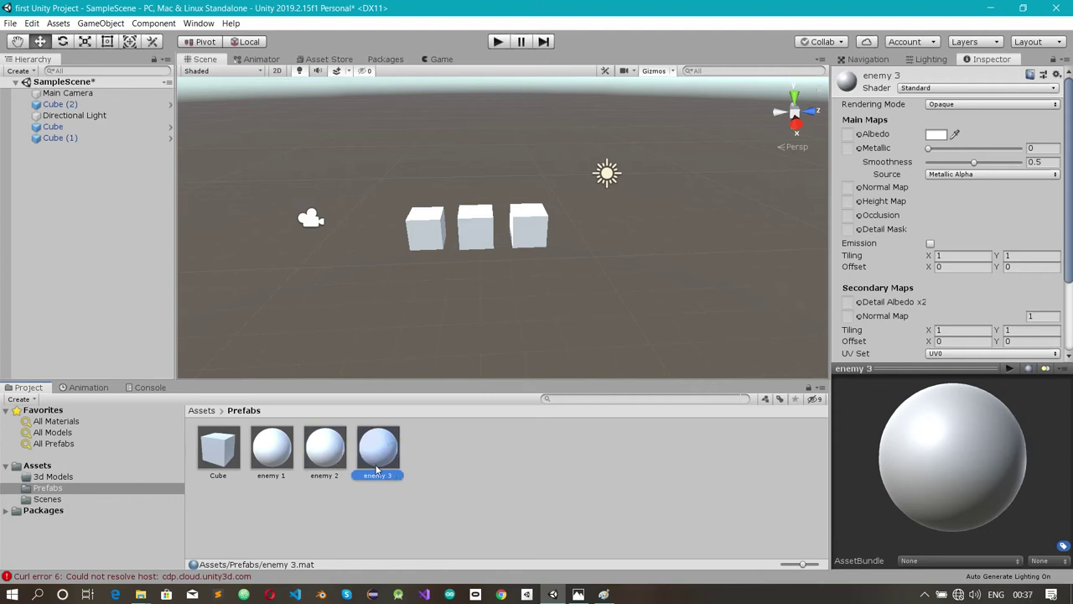
# Set the enemy 1 material's albedo color to red, about EC4747.
pyautogui.click(274, 453)
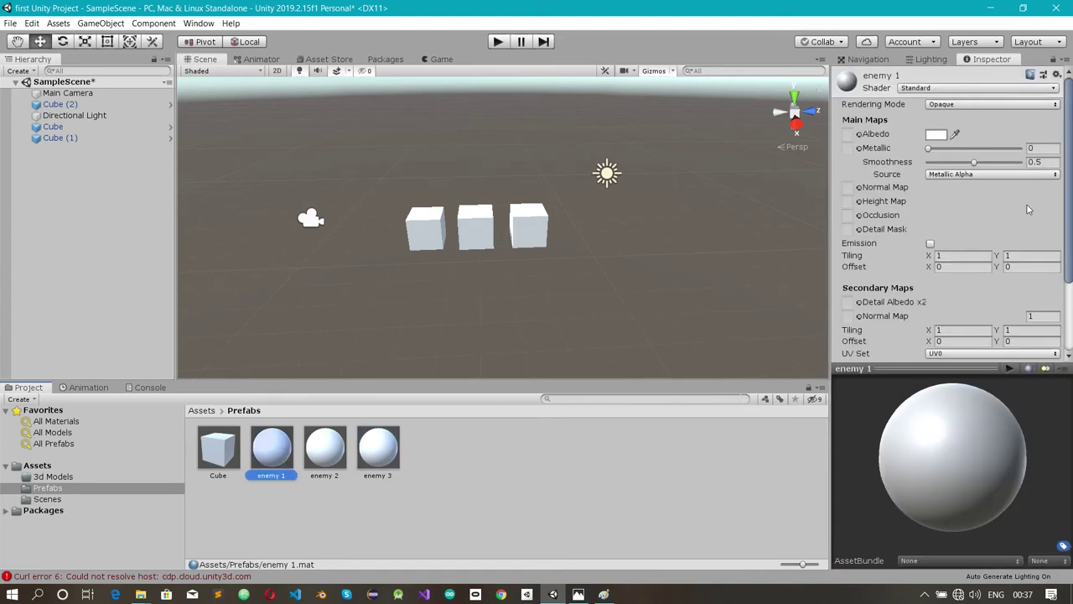
pyautogui.click(937, 135)
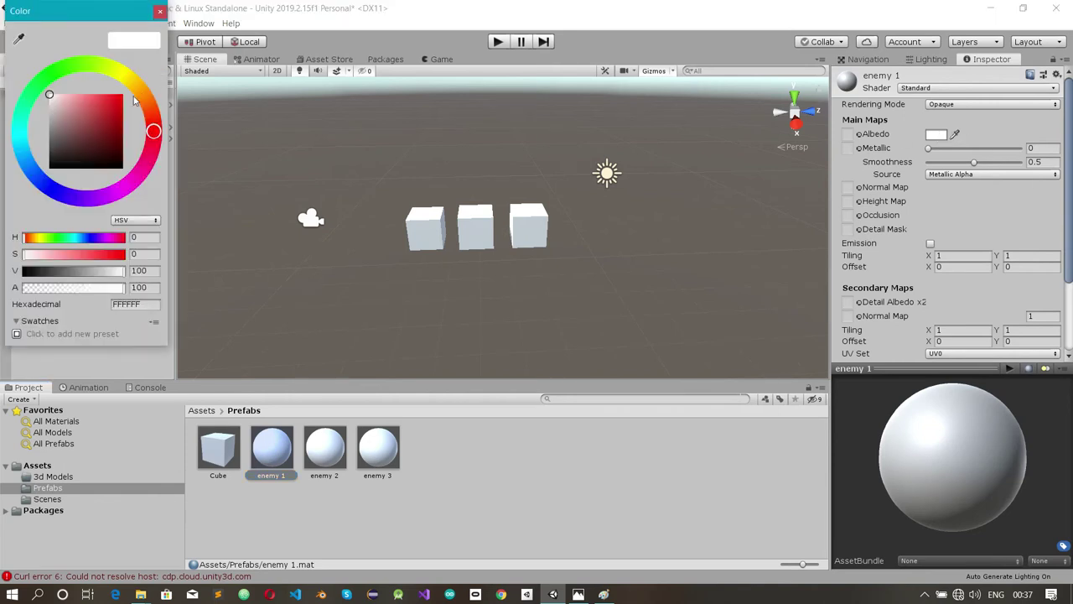
pyautogui.moveTo(84, 106); pyautogui.dragTo(101, 100)
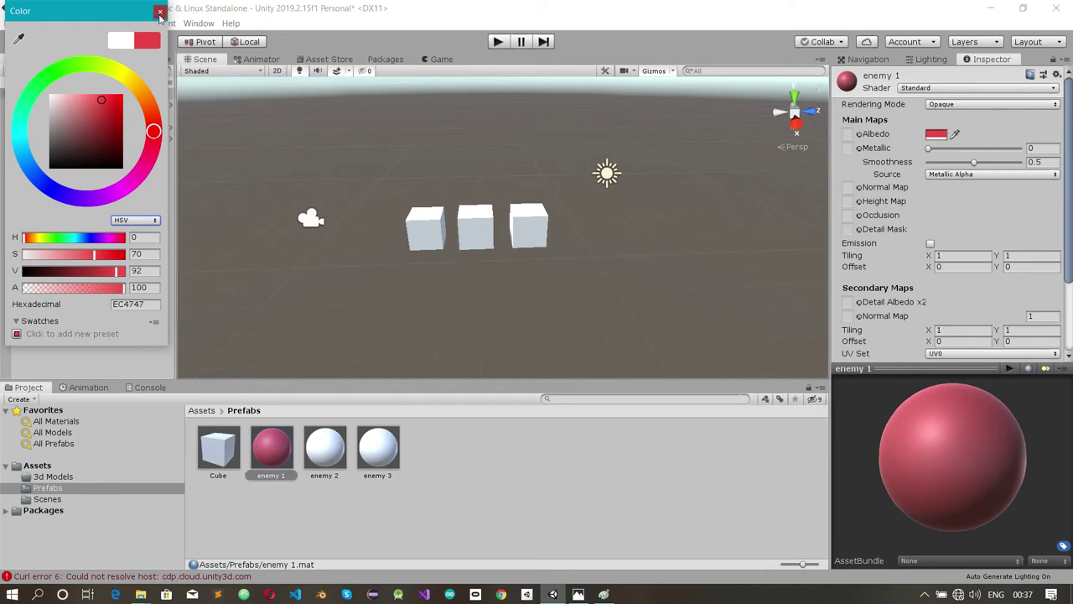
pyautogui.click(160, 11)
# Set the enemy 2 material's albedo color to bright yellow, about F3FD12.
pyautogui.click(317, 448)
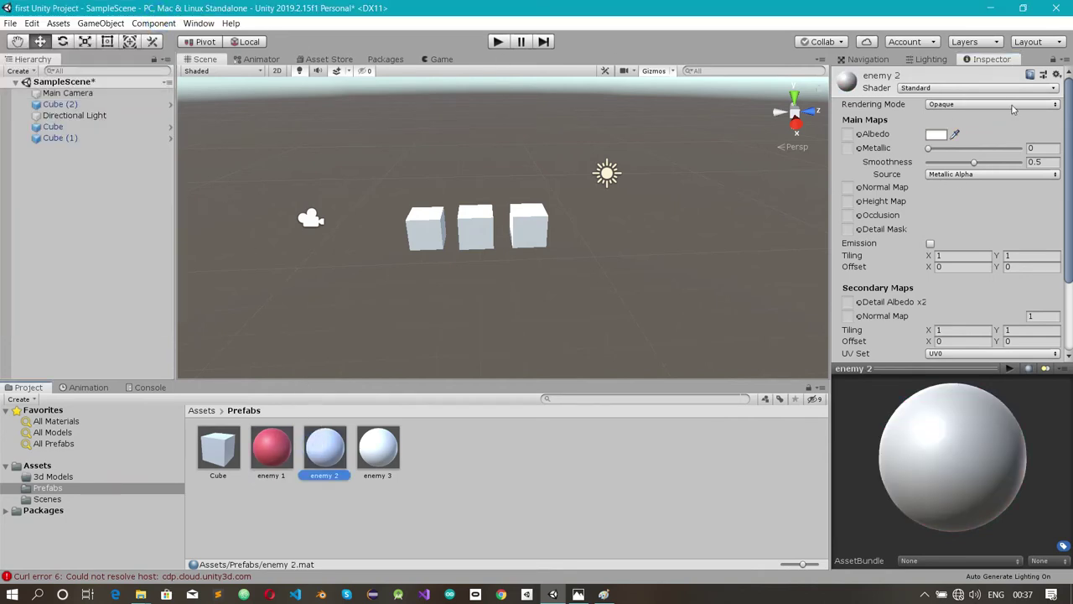
pyautogui.click(938, 135)
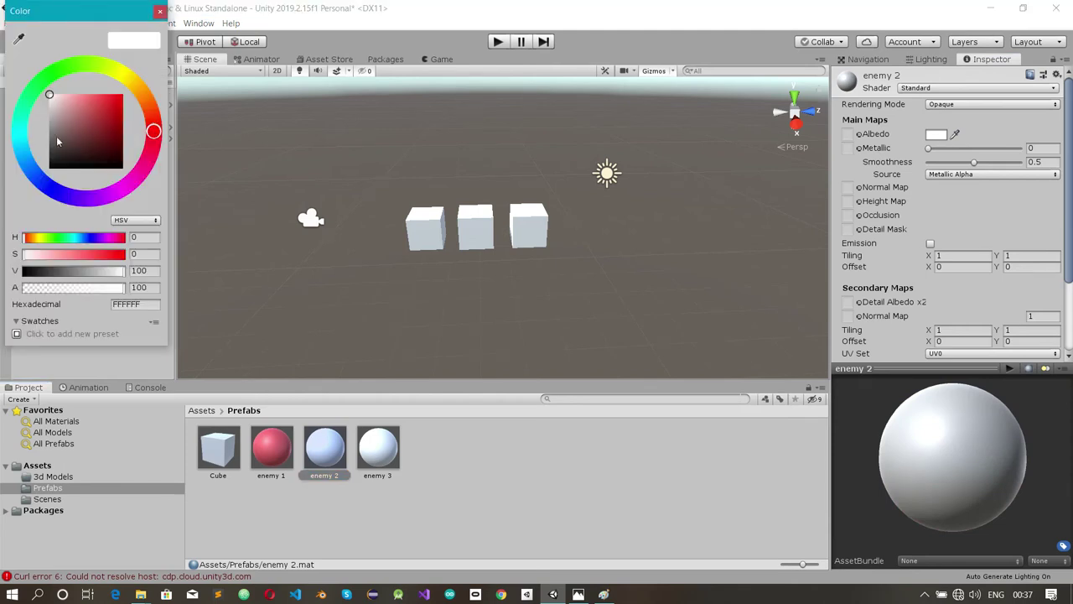
pyautogui.moveTo(40, 177); pyautogui.dragTo(117, 72)
pyautogui.click(96, 111)
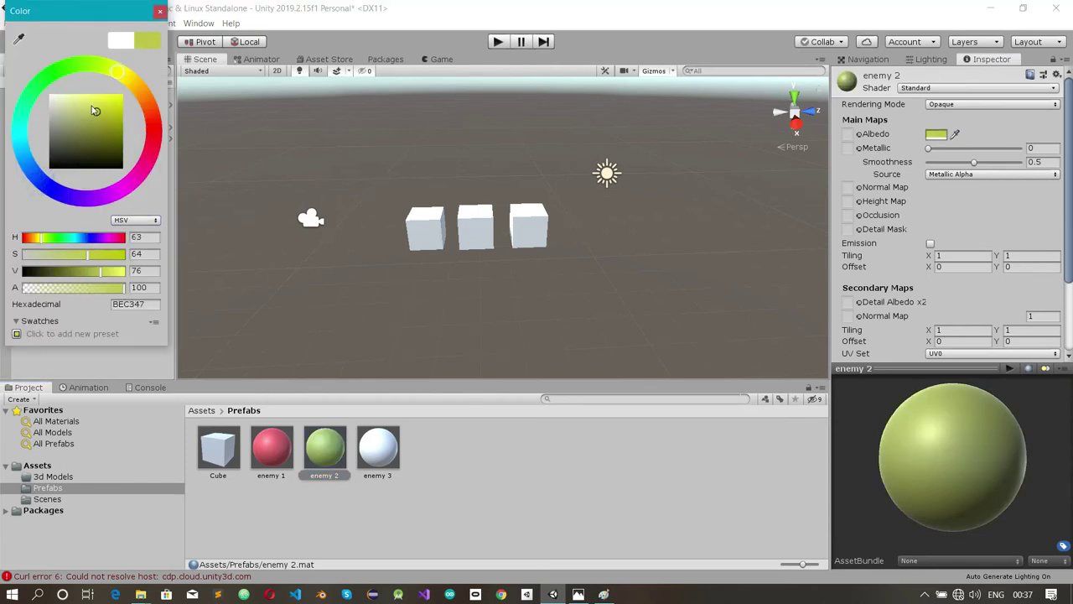
pyautogui.moveTo(95, 110)
pyautogui.mouseDown()
pyautogui.moveTo(92, 101)
pyautogui.moveTo(118, 95)
pyautogui.mouseUp()
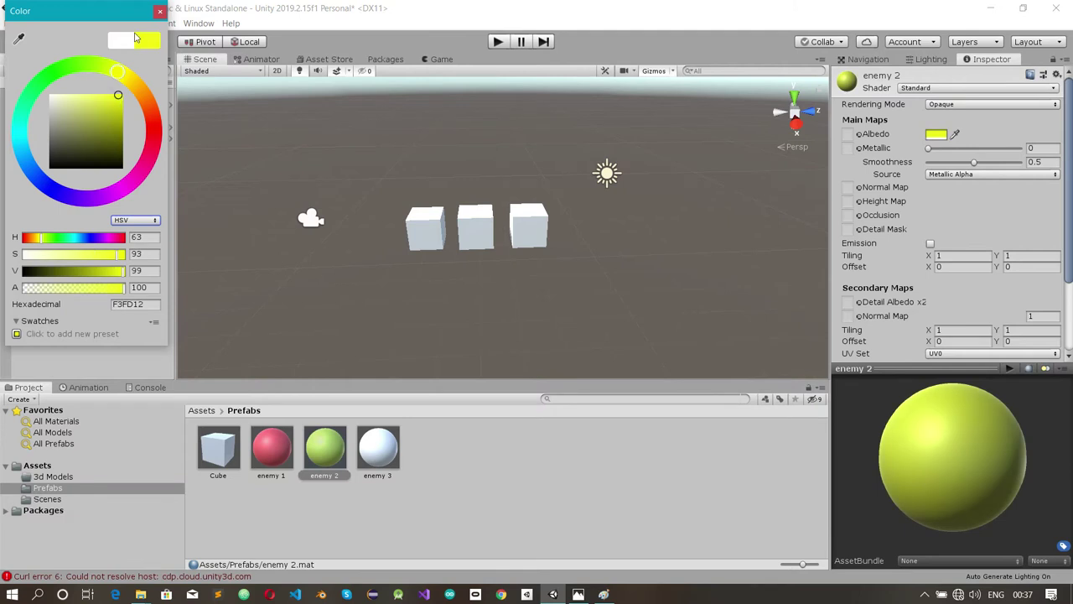
pyautogui.click(159, 11)
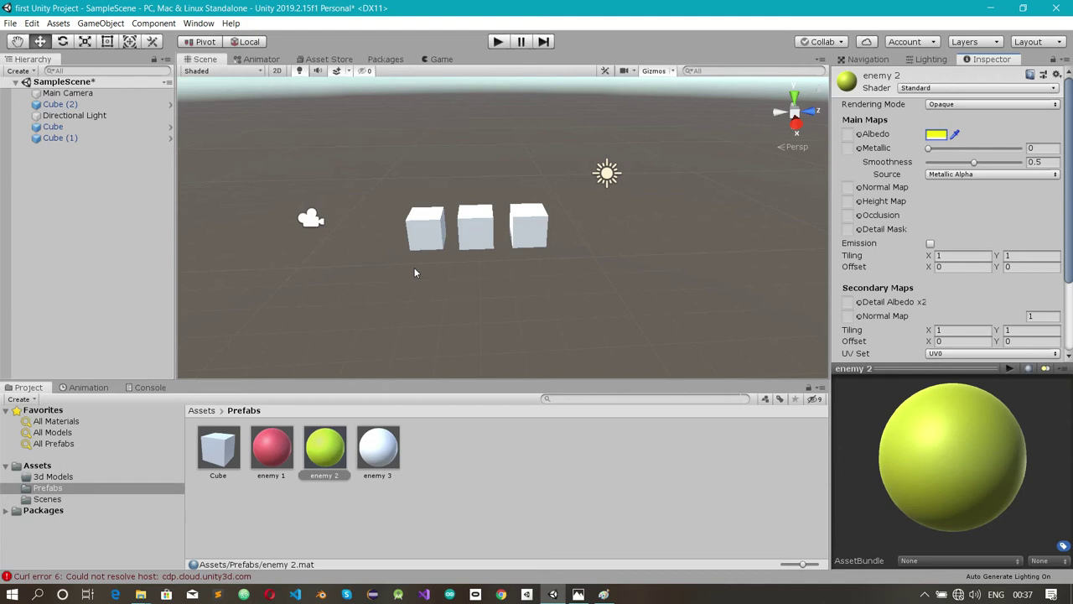
# Set the enemy 3 material's albedo color to blue, about 1739FF.
pyautogui.click(385, 460)
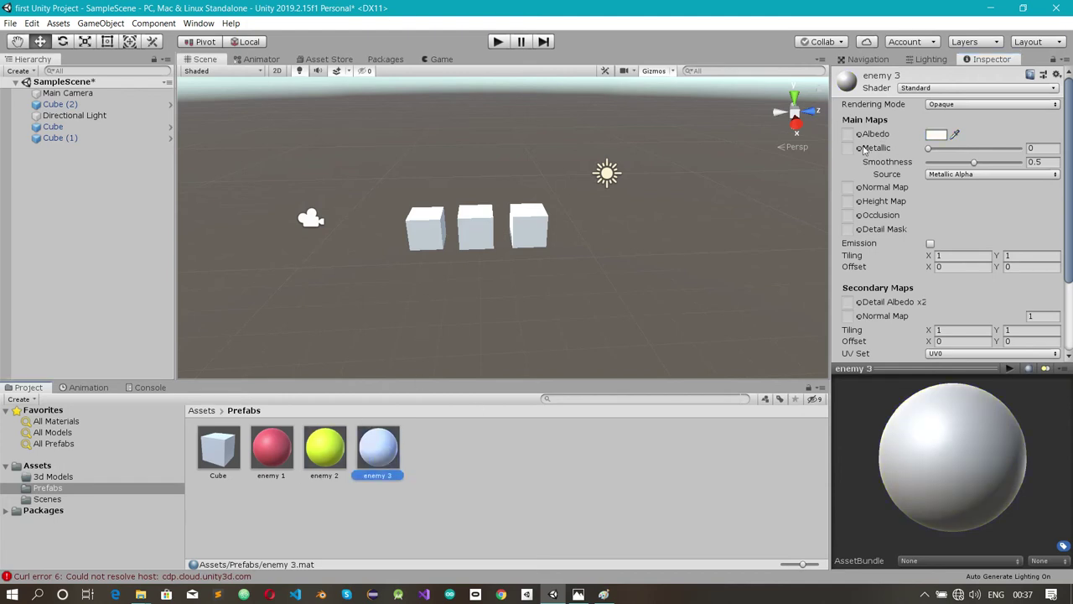
pyautogui.click(936, 135)
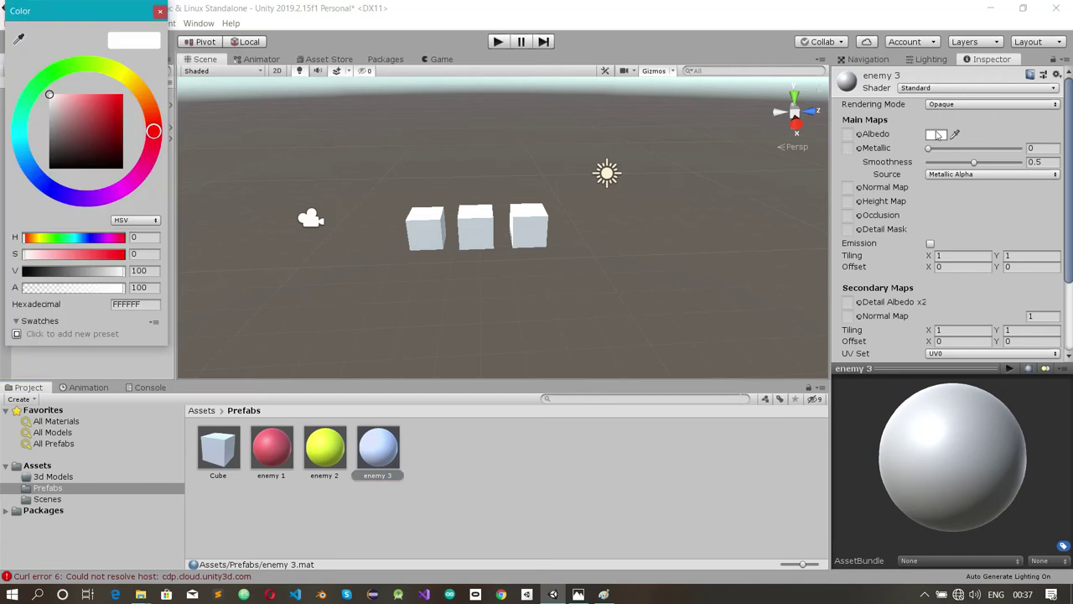
pyautogui.click(45, 185)
pyautogui.moveTo(76, 153); pyautogui.dragTo(117, 95)
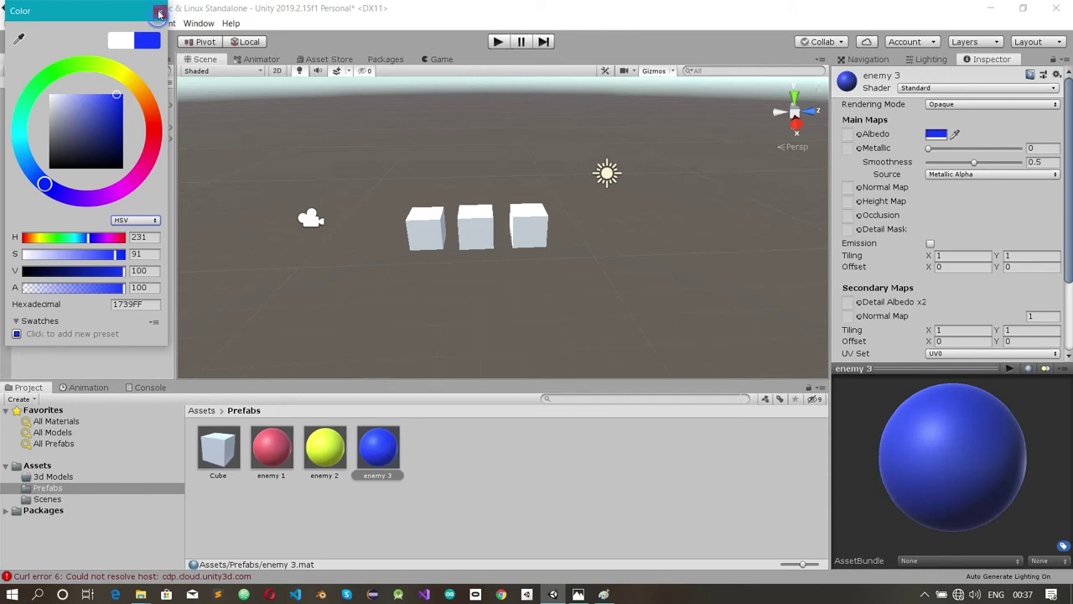
pyautogui.click(159, 13)
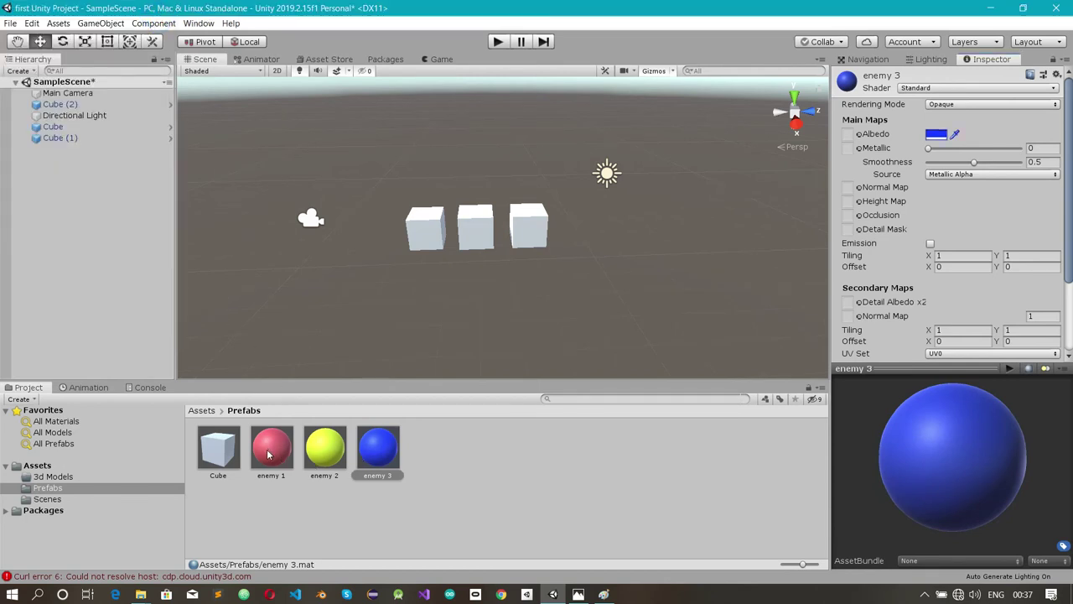
# Apply enemy 1 to the cube nearest the camera, enemy 2 to the middle cube and enemy 3 to the last cube.
pyautogui.moveTo(270, 456); pyautogui.dragTo(403, 245)
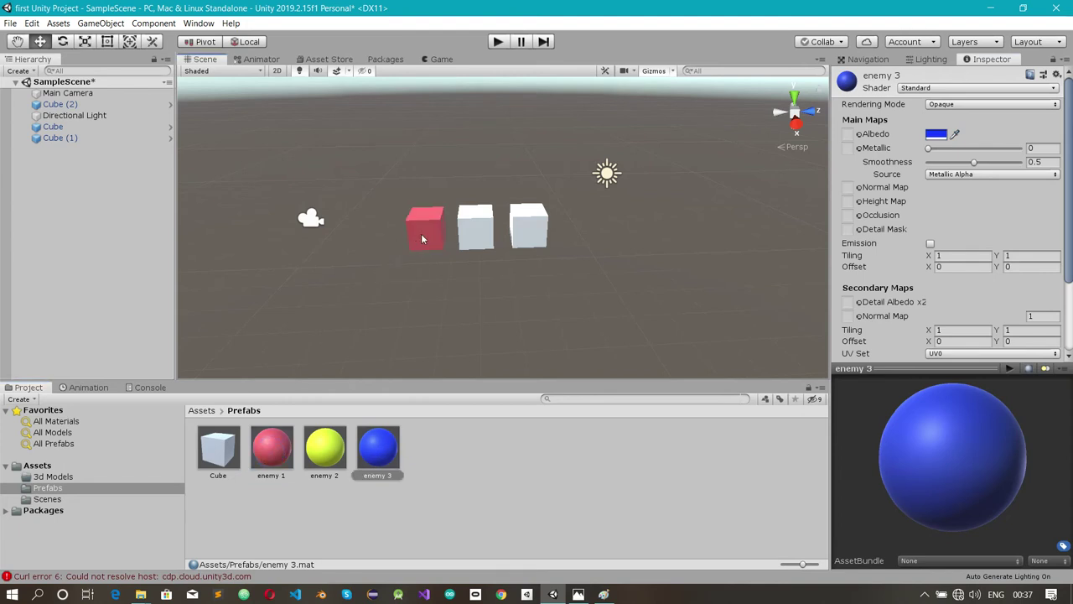
pyautogui.moveTo(328, 454); pyautogui.dragTo(467, 231)
pyautogui.moveTo(381, 457); pyautogui.dragTo(531, 226)
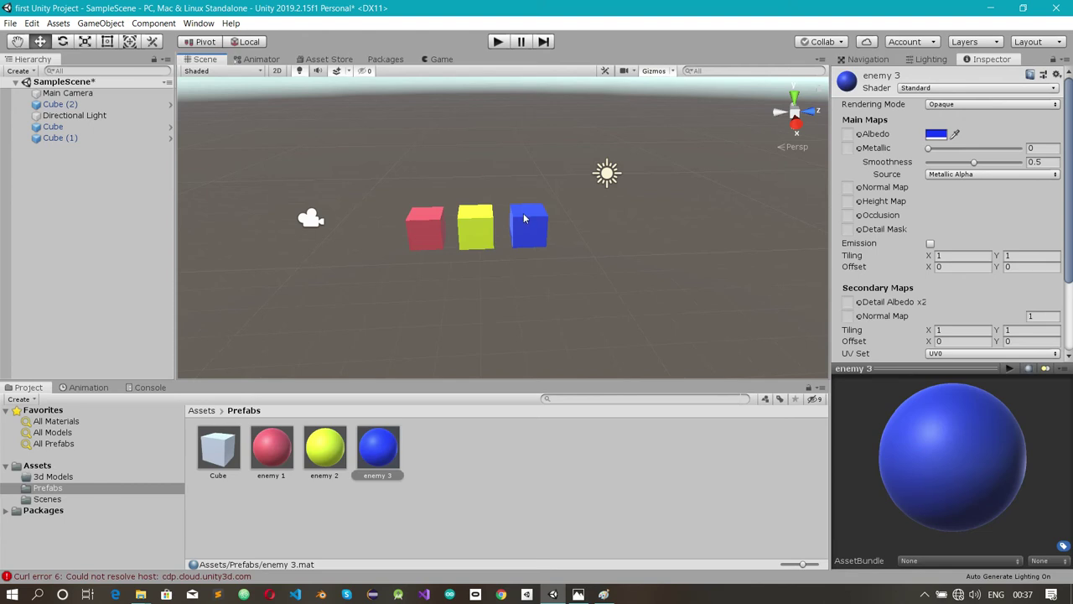
pyautogui.click(425, 228)
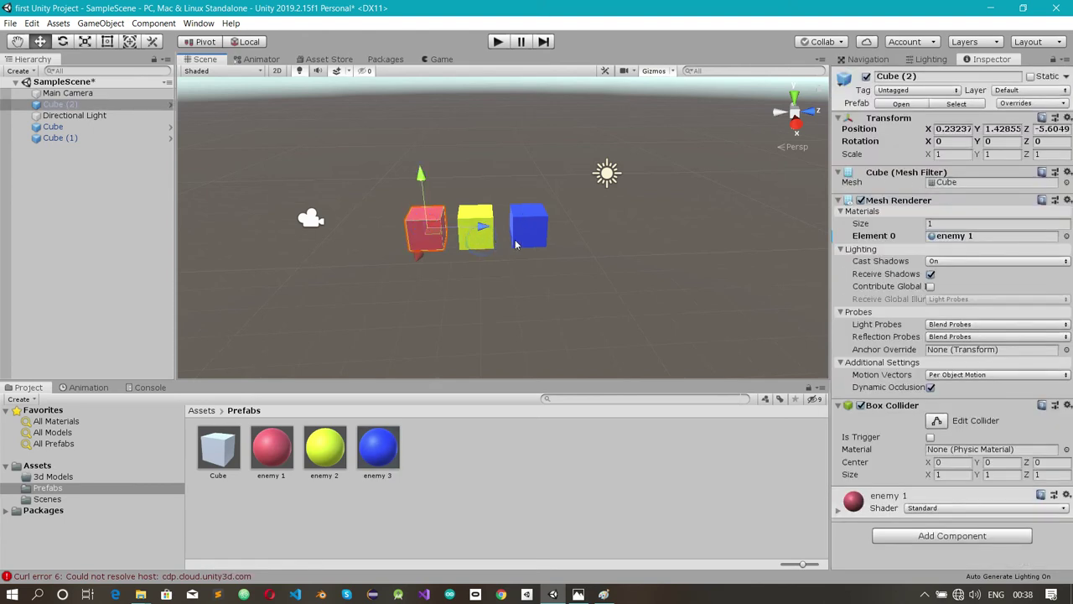
pyautogui.click(476, 234)
pyautogui.click(474, 234)
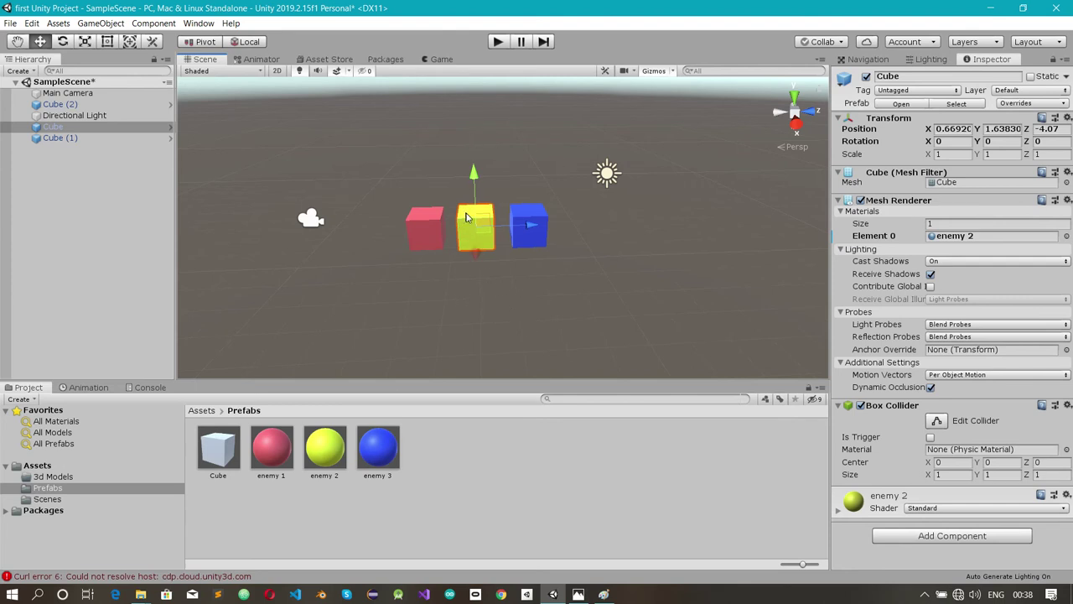
pyautogui.moveTo(467, 219); pyautogui.dragTo(460, 395)
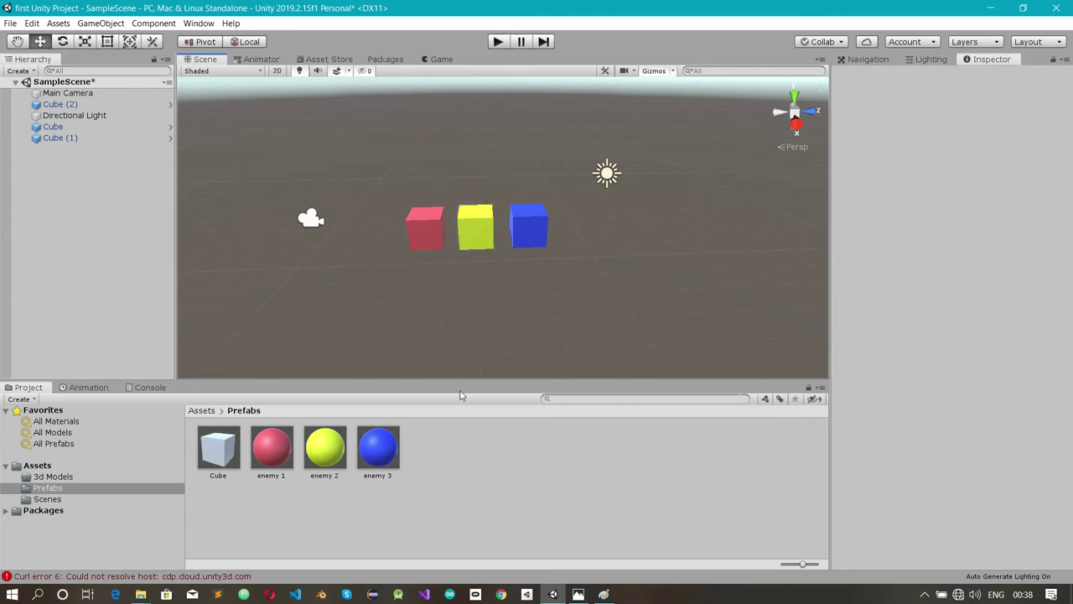
pyautogui.click(471, 235)
pyautogui.moveTo(466, 223); pyautogui.dragTo(477, 300)
pyautogui.click(465, 223)
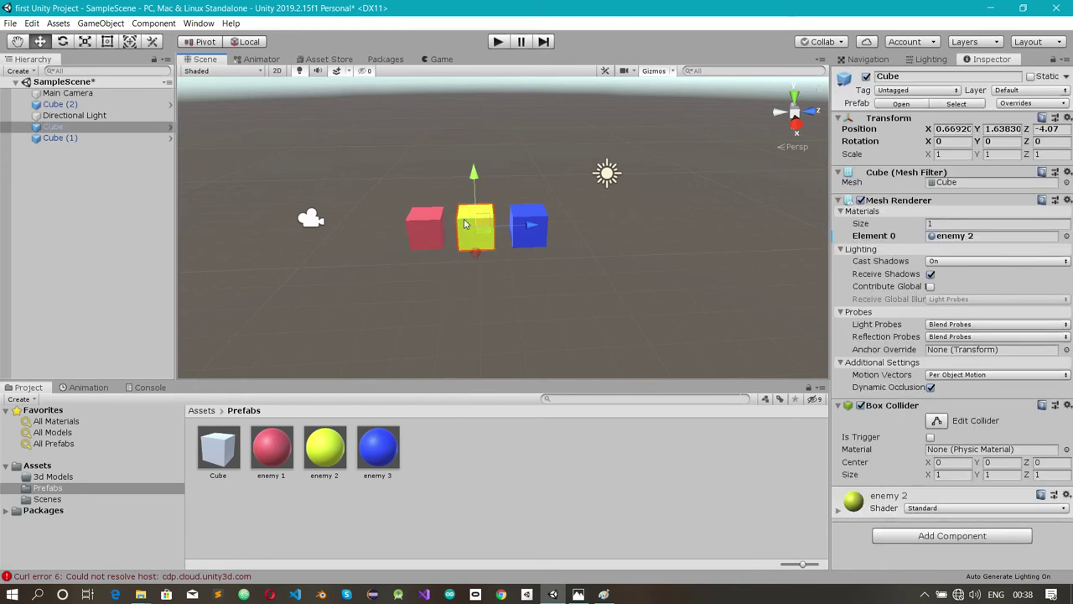
pyautogui.moveTo(465, 223); pyautogui.dragTo(436, 437)
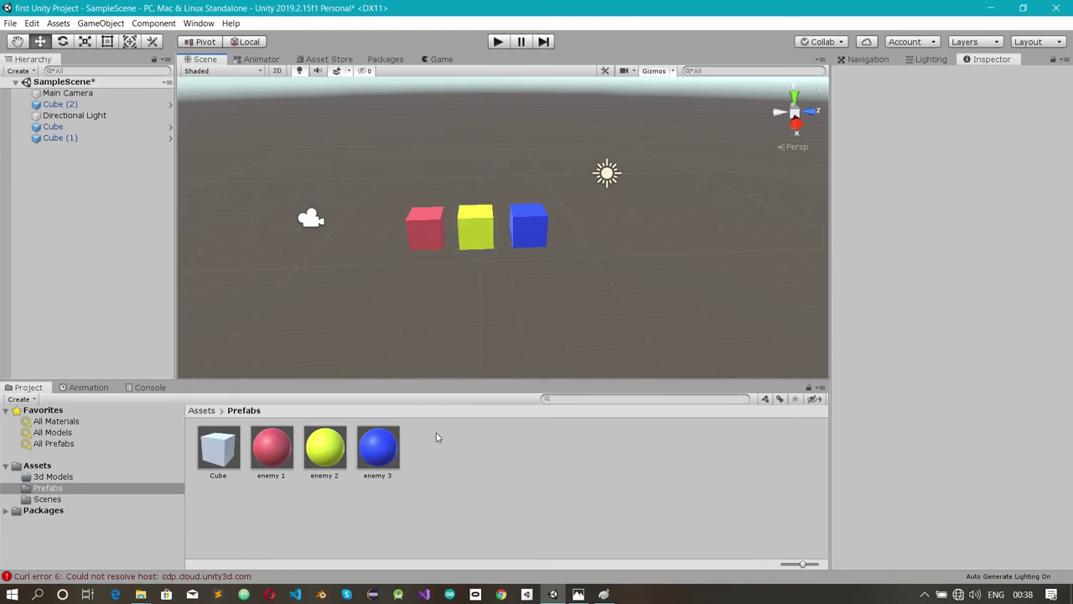
# Save the middle yellow cube as a Prefab Variant in the Prefabs folder.
pyautogui.click(468, 240)
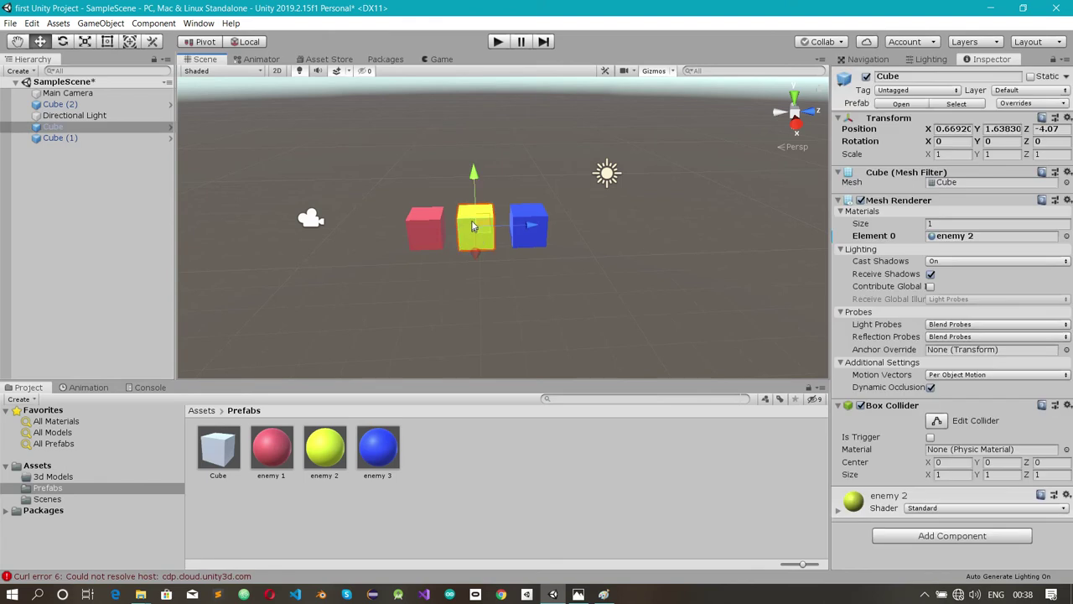
pyautogui.click(83, 131)
pyautogui.moveTo(452, 457); pyautogui.dragTo(455, 457)
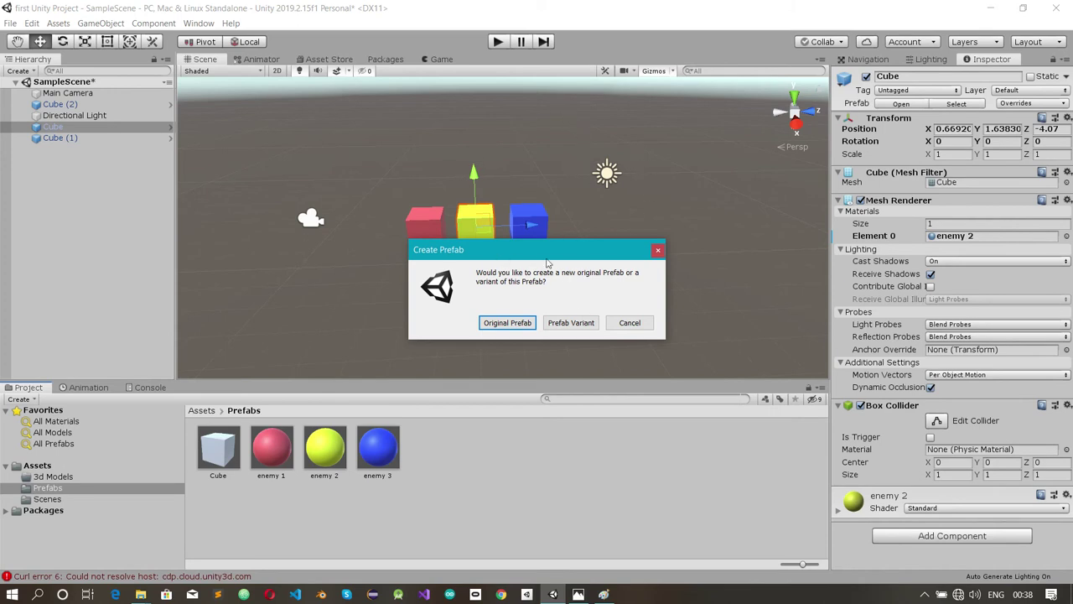
pyautogui.click(567, 329)
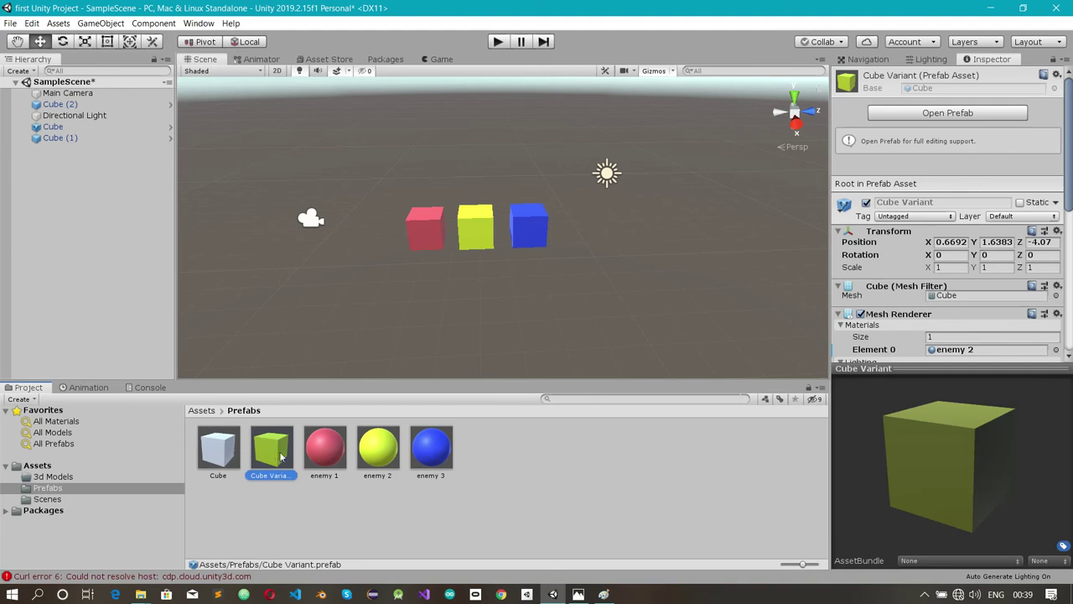
# Save the blue Cube (1) and the red Cube (2) as Prefab Variants in the Prefabs folder.
pyautogui.moveTo(271, 459); pyautogui.dragTo(49, 139)
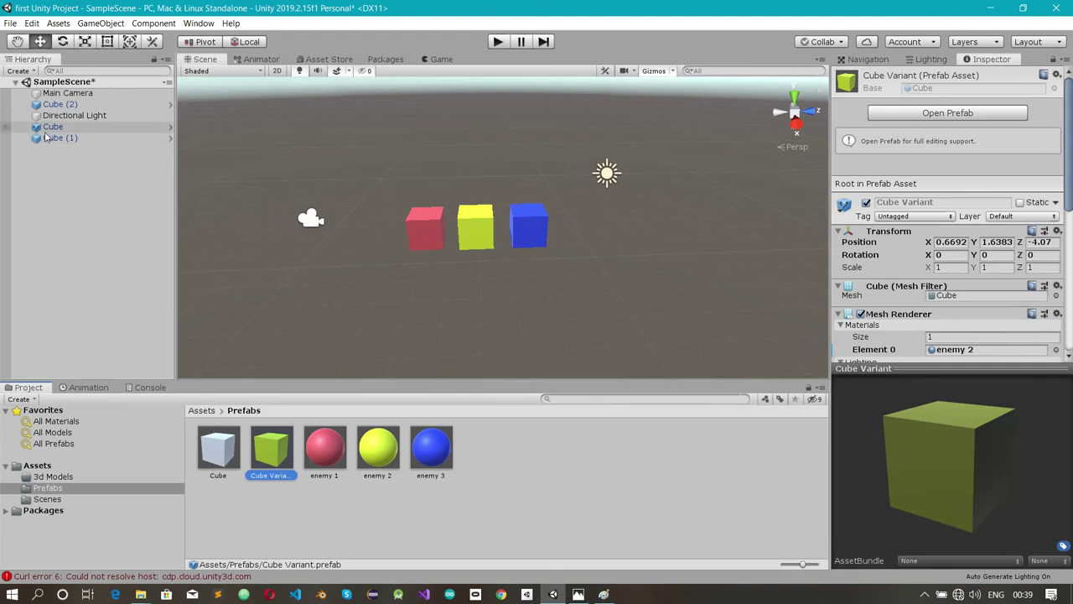
pyautogui.moveTo(284, 333); pyautogui.dragTo(513, 505)
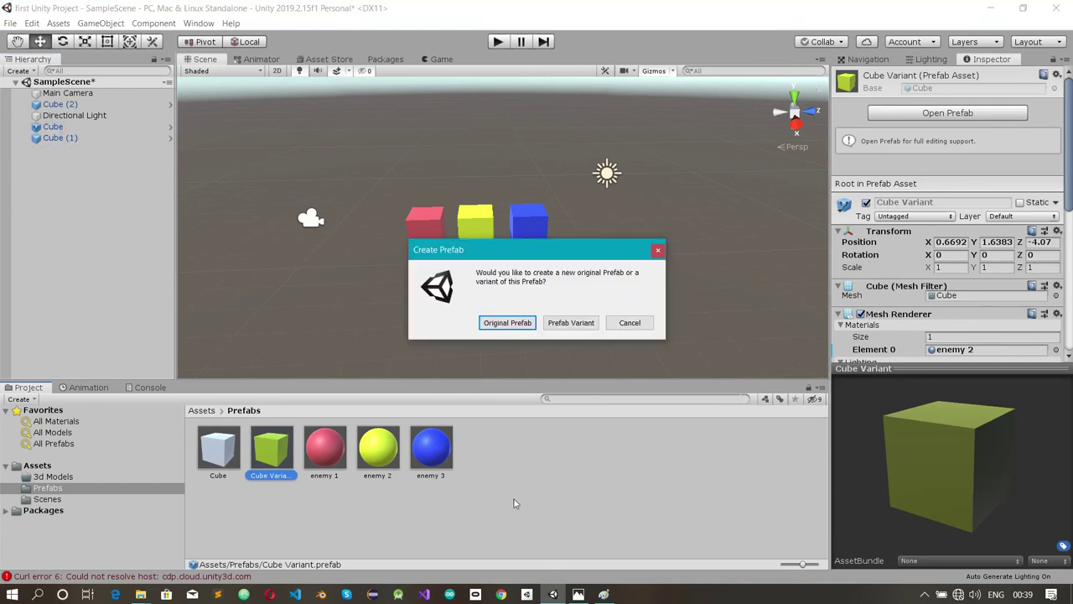
pyautogui.click(570, 324)
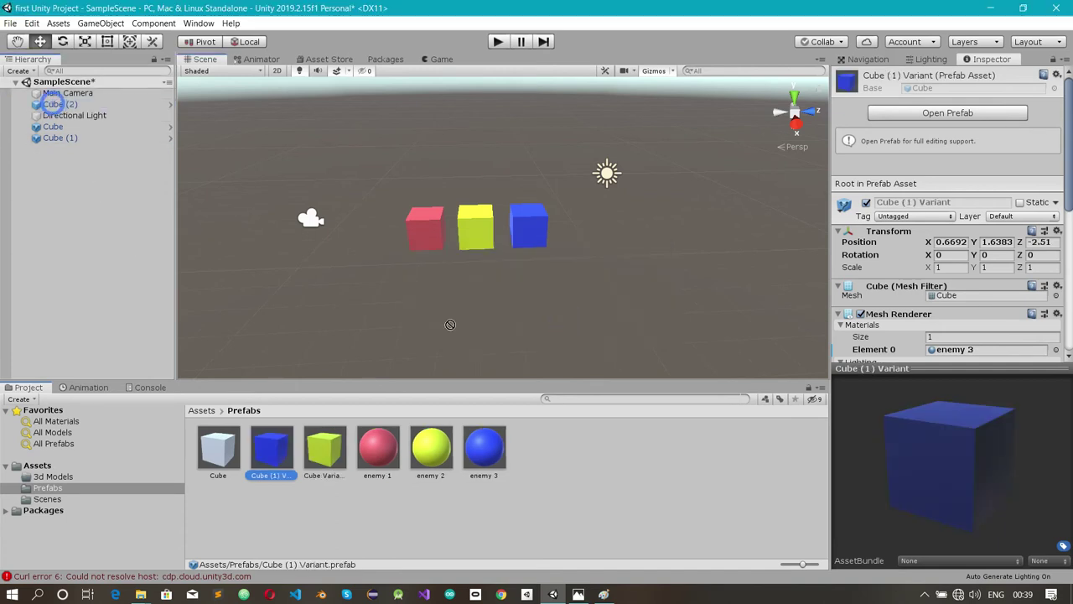
pyautogui.moveTo(553, 432); pyautogui.dragTo(553, 433)
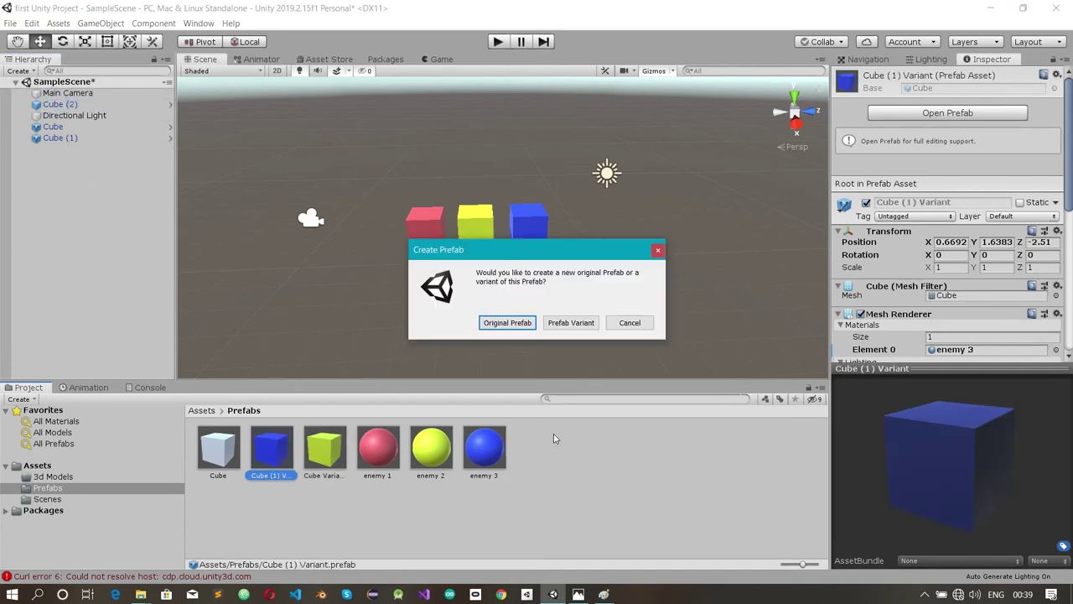
pyautogui.click(591, 327)
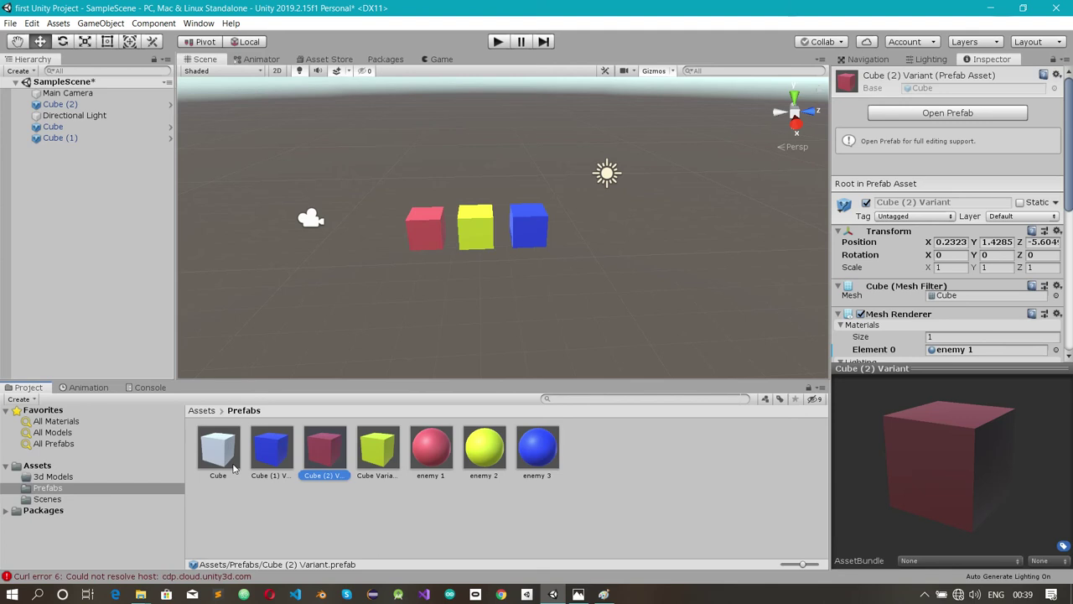
# Stretch the middle yellow cube to a Y scale of about 4.24 and update its Cube Variant prefab with the change.
pyautogui.click(490, 227)
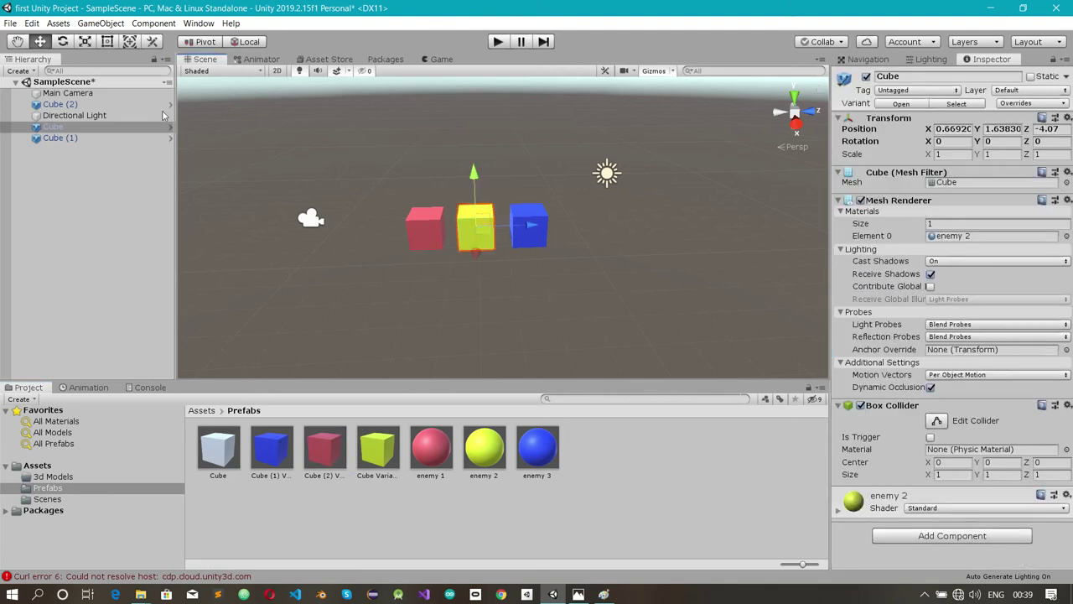
pyautogui.click(85, 41)
pyautogui.moveTo(475, 172); pyautogui.dragTo(466, 23)
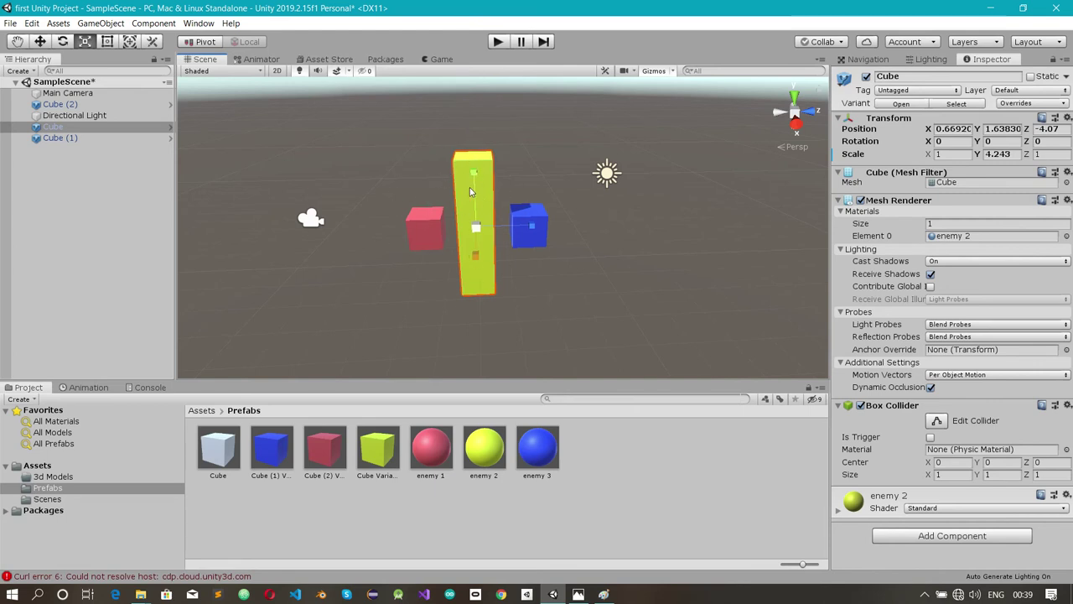
pyautogui.keyDown('alt'); pyautogui.moveTo(422, 214); pyautogui.dragTo(454, 210); pyautogui.keyUp('alt')
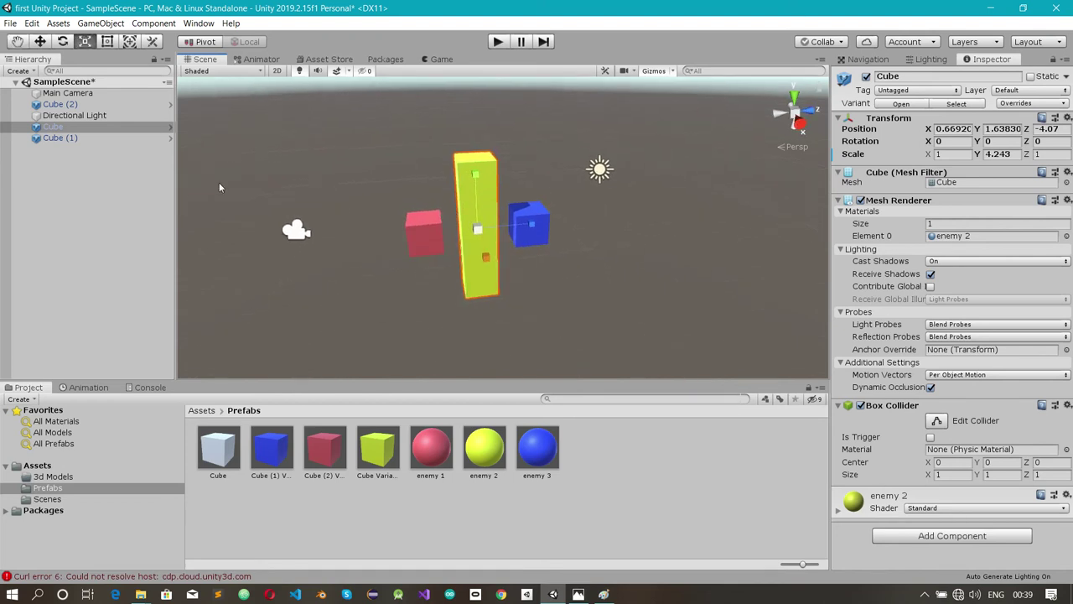
pyautogui.moveTo(92, 126); pyautogui.dragTo(378, 462)
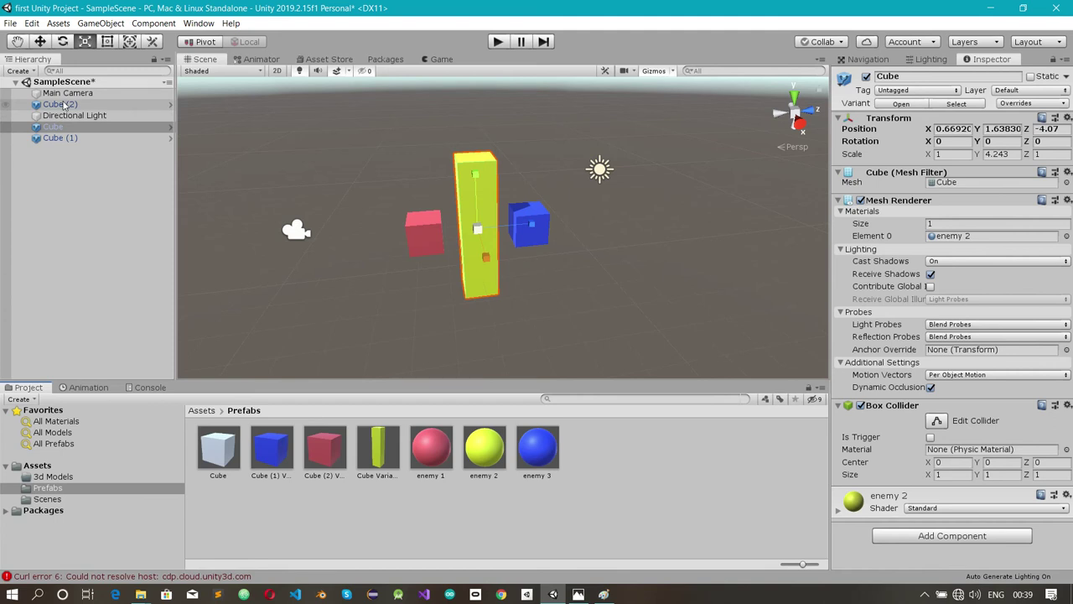
# Open the base Cube prefab for editing and set its X position to 1.
pyautogui.click(219, 457)
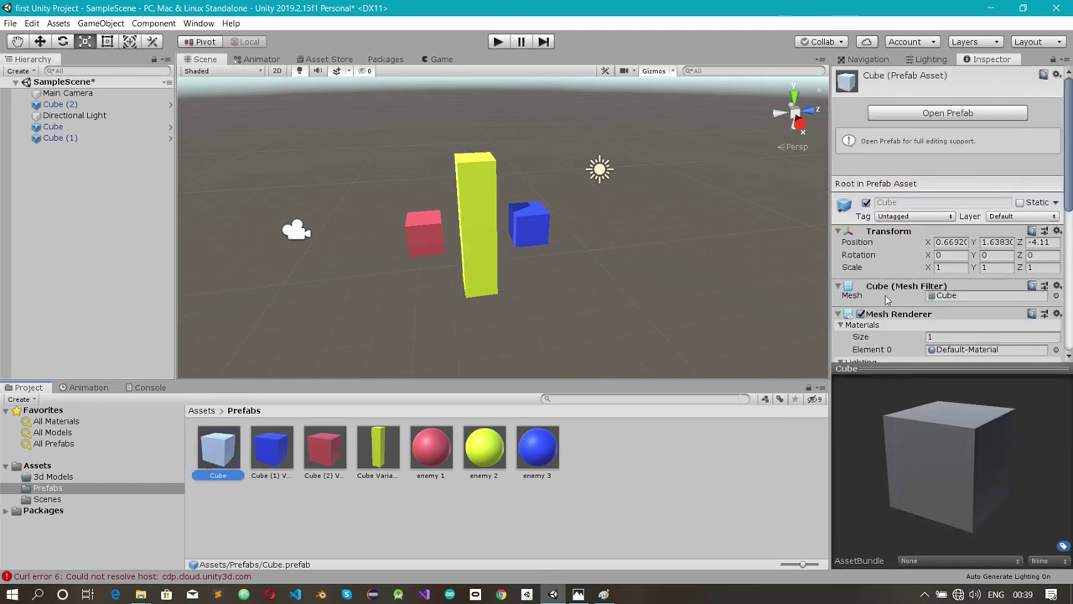
pyautogui.click(932, 120)
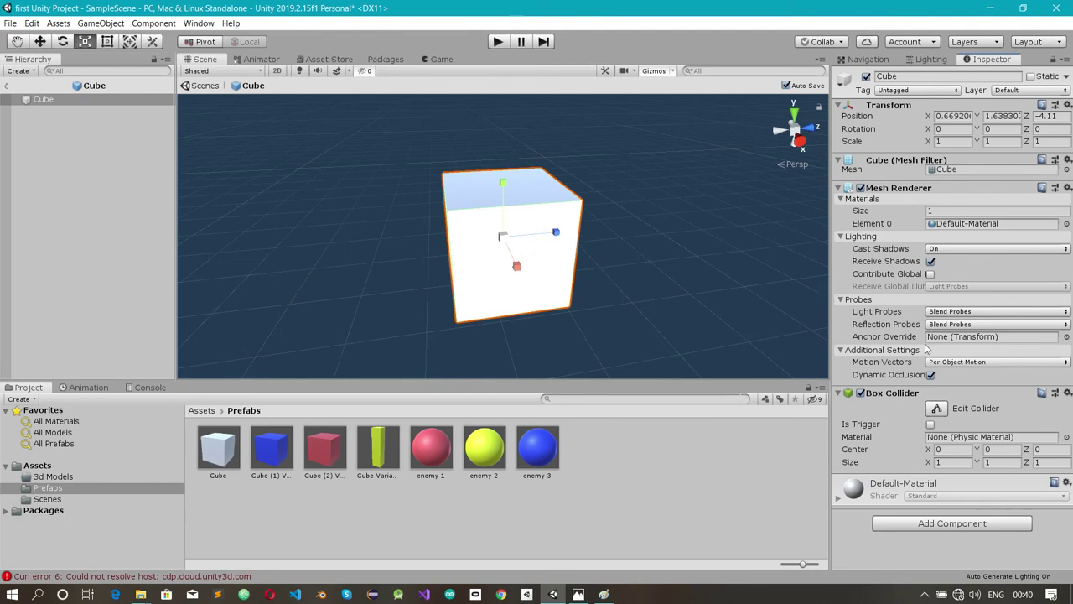
pyautogui.click(957, 116)
pyautogui.write('1')
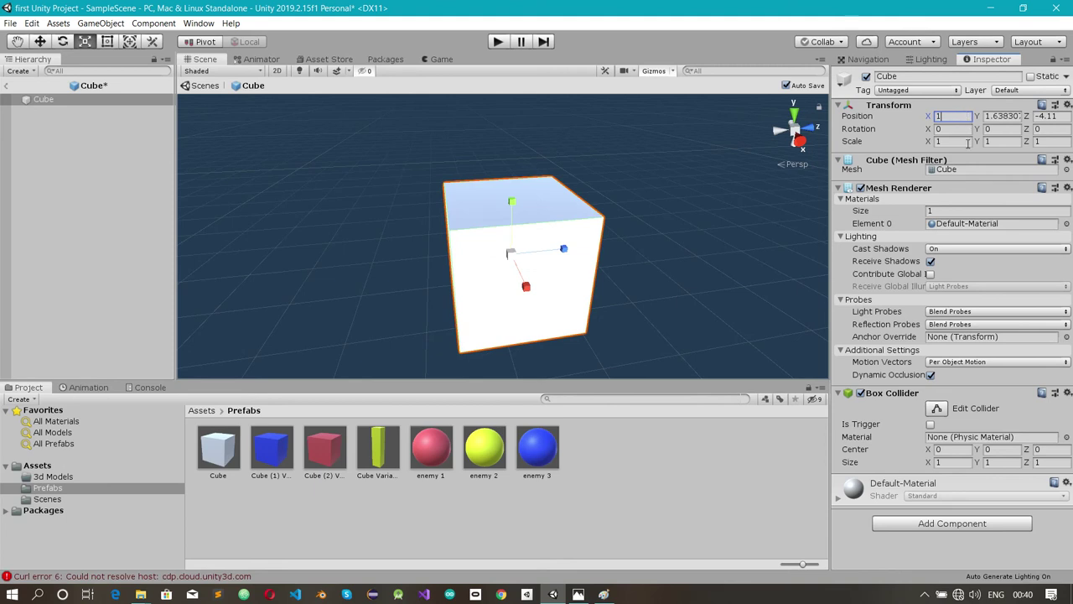
# Set the base Cube prefab's X and Y scale to 0.5 and return to the sample scene.
pyautogui.click(966, 141)
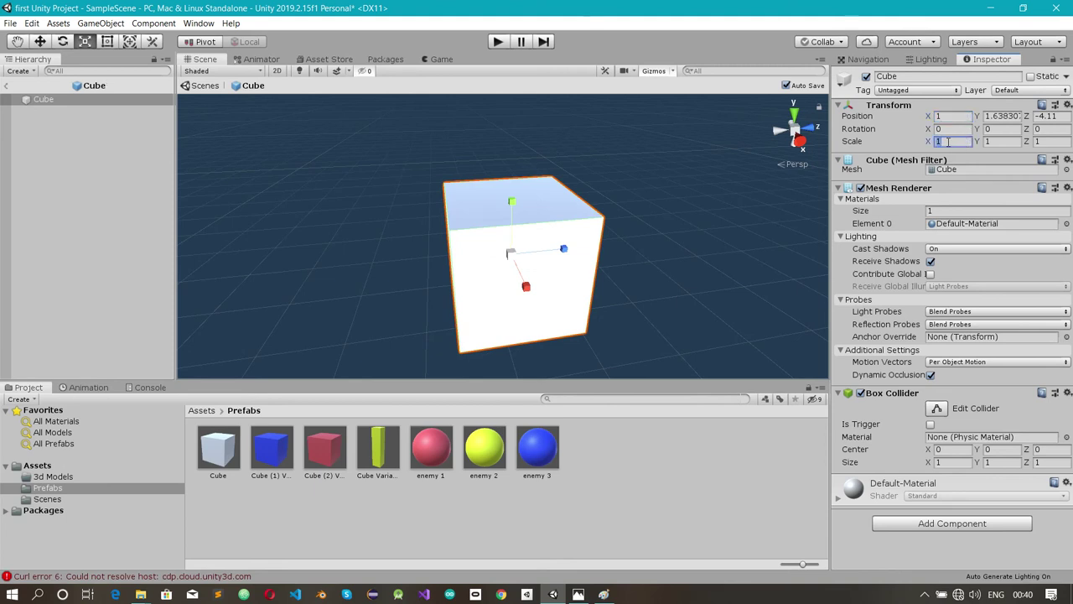
pyautogui.write('.5')
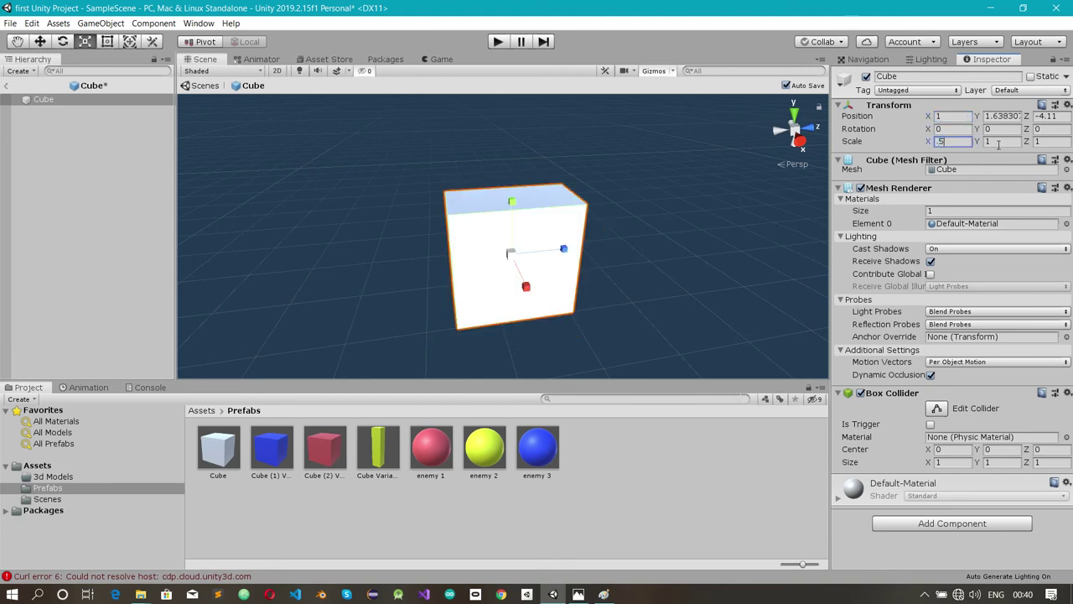
pyautogui.click(998, 141)
pyautogui.write('.5')
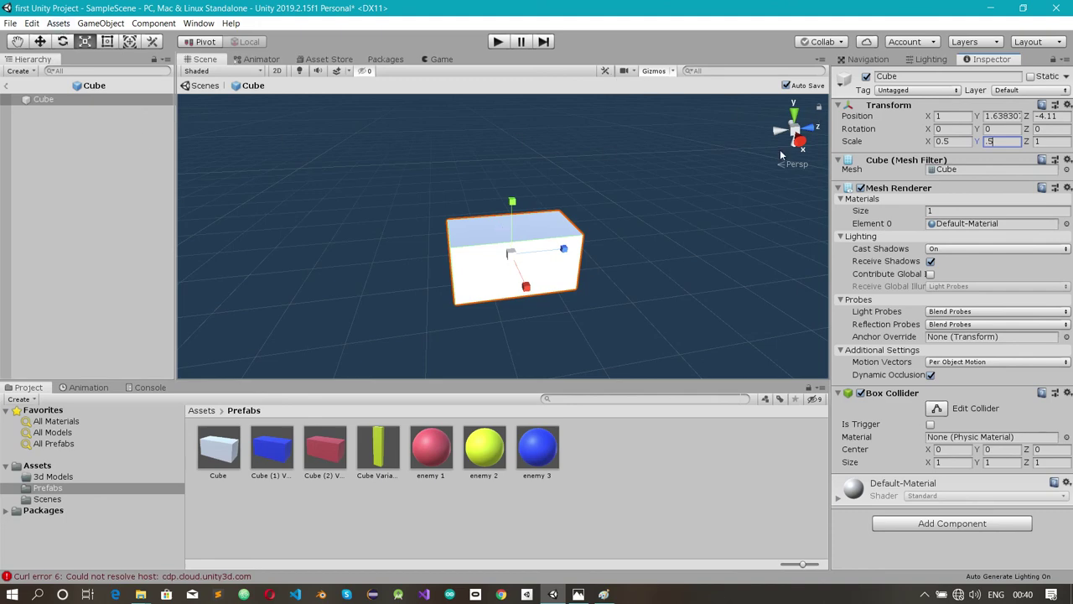
pyautogui.click(7, 86)
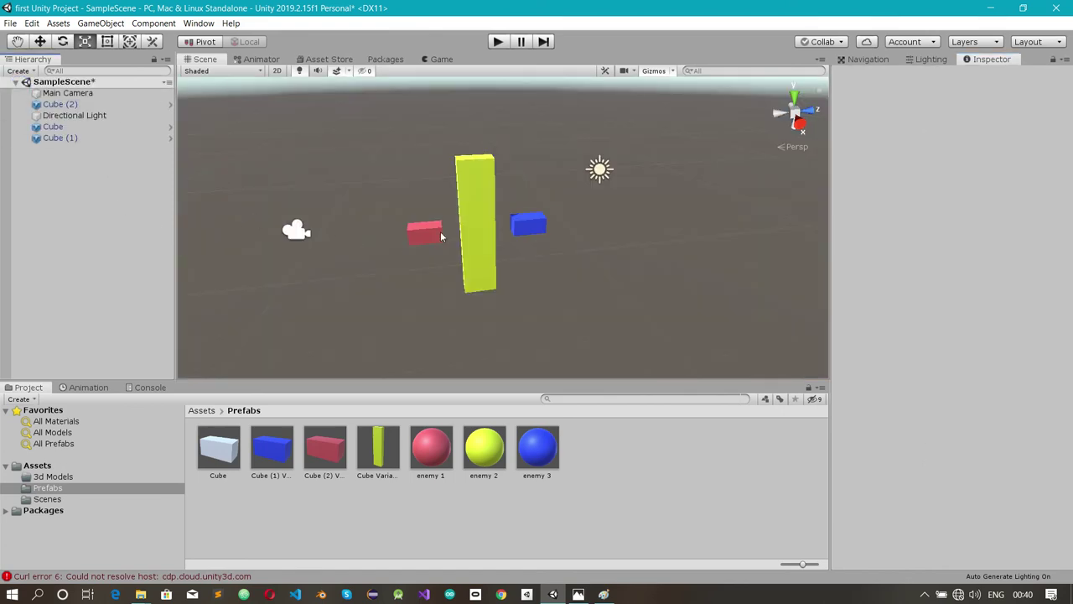
# Compare the transform values of the red, yellow and blue variant cubes in the scene with those of the base Cube prefab.
pyautogui.click(424, 236)
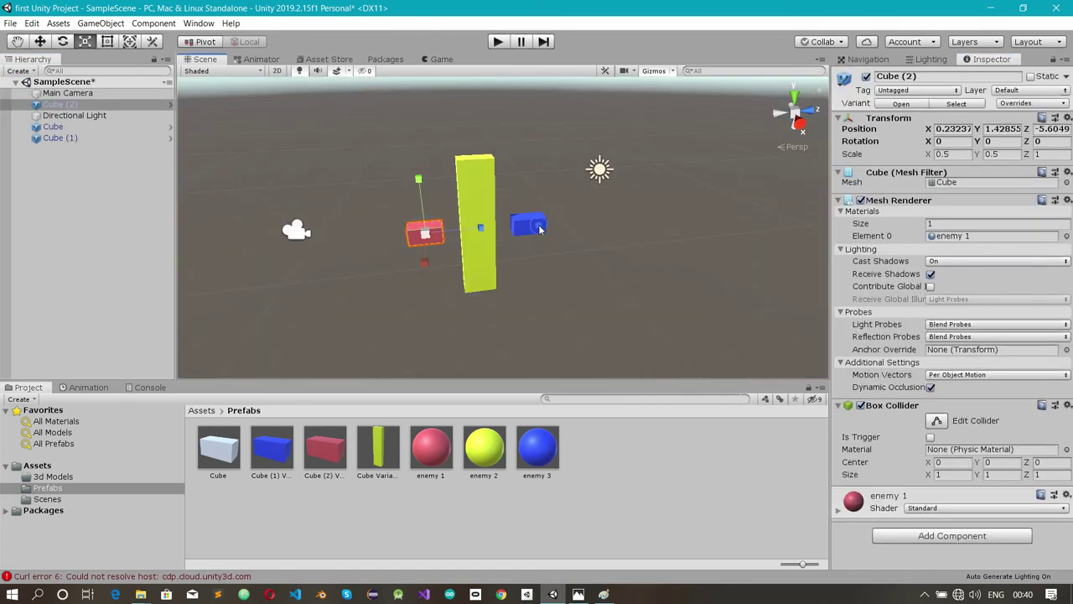
pyautogui.click(540, 228)
pyautogui.keyDown('alt'); pyautogui.moveTo(423, 242); pyautogui.dragTo(325, 273); pyautogui.keyUp('alt')
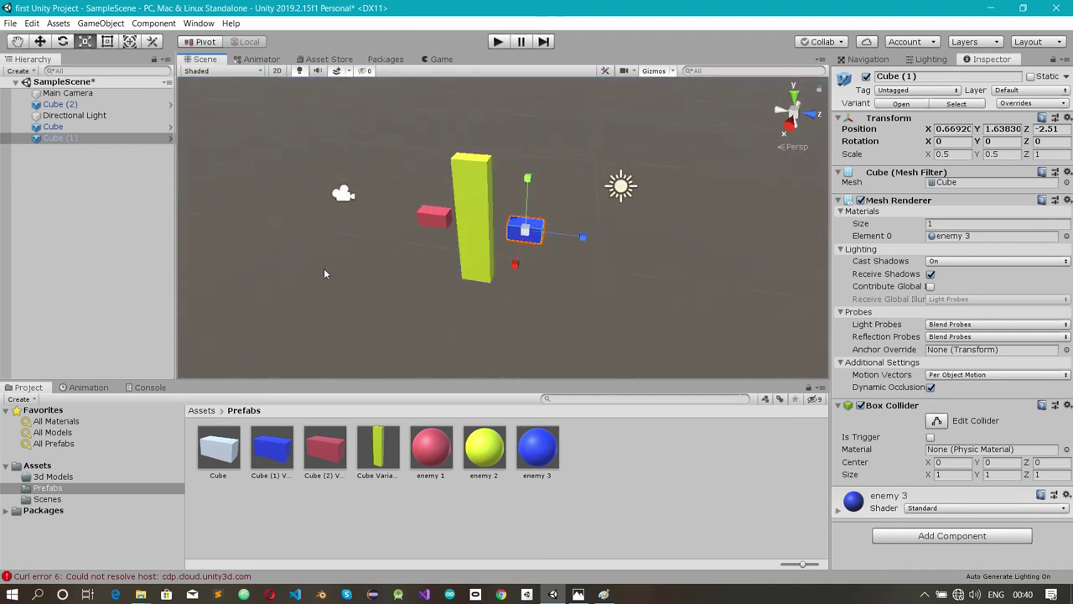
pyautogui.click(223, 455)
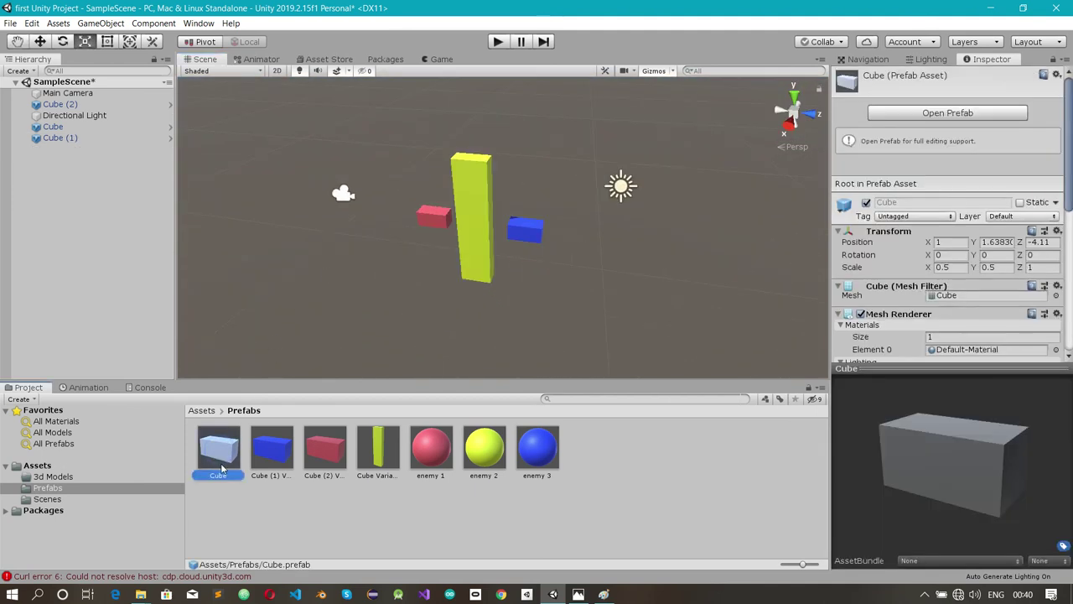
pyautogui.click(379, 452)
pyautogui.click(469, 230)
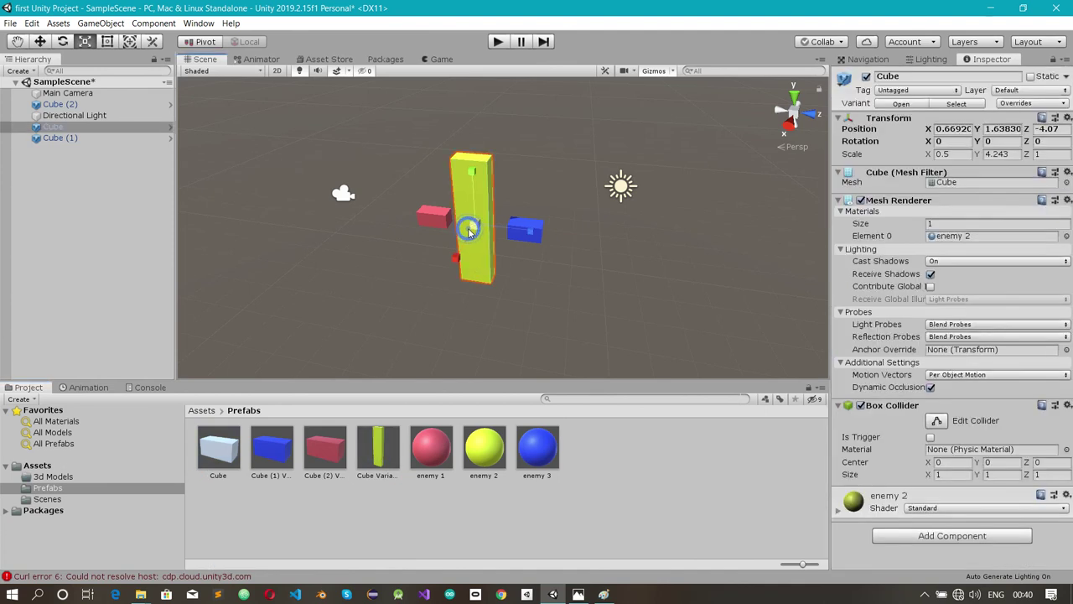
pyautogui.keyDown('alt'); pyautogui.moveTo(468, 227); pyautogui.dragTo(580, 181); pyautogui.keyUp('alt')
pyautogui.press('r')
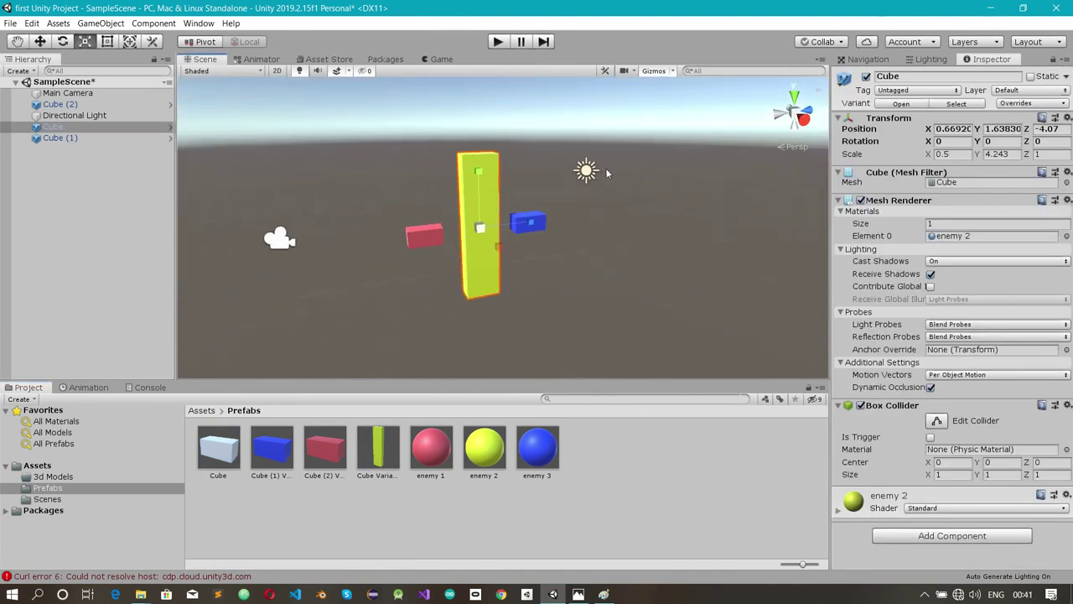
pyautogui.scroll(3, 481, 148)
pyautogui.scroll(-2, 481, 148)
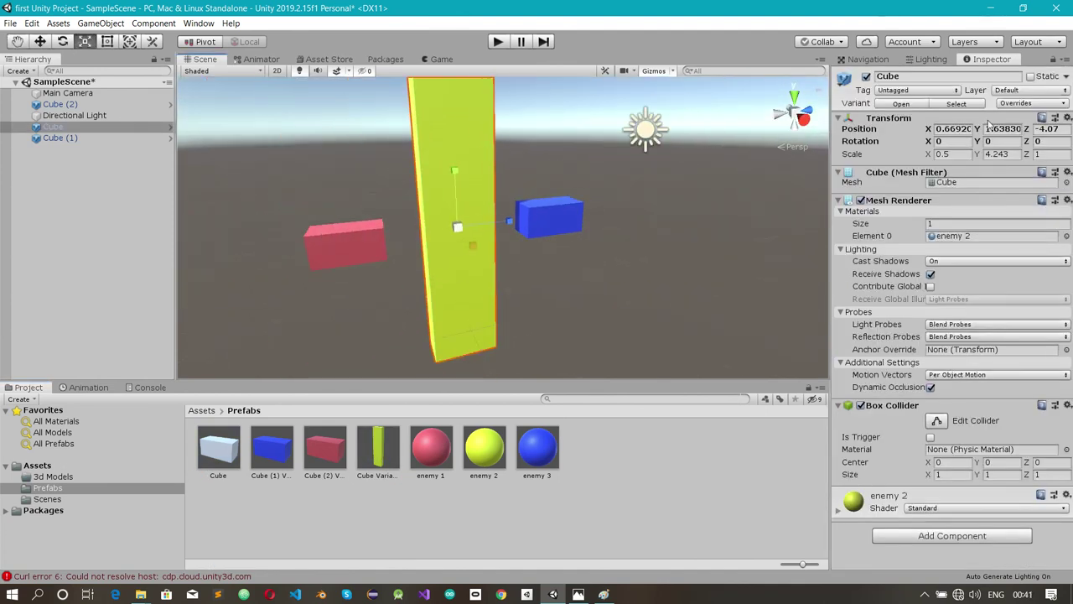
pyautogui.scroll(-2, 532, 254)
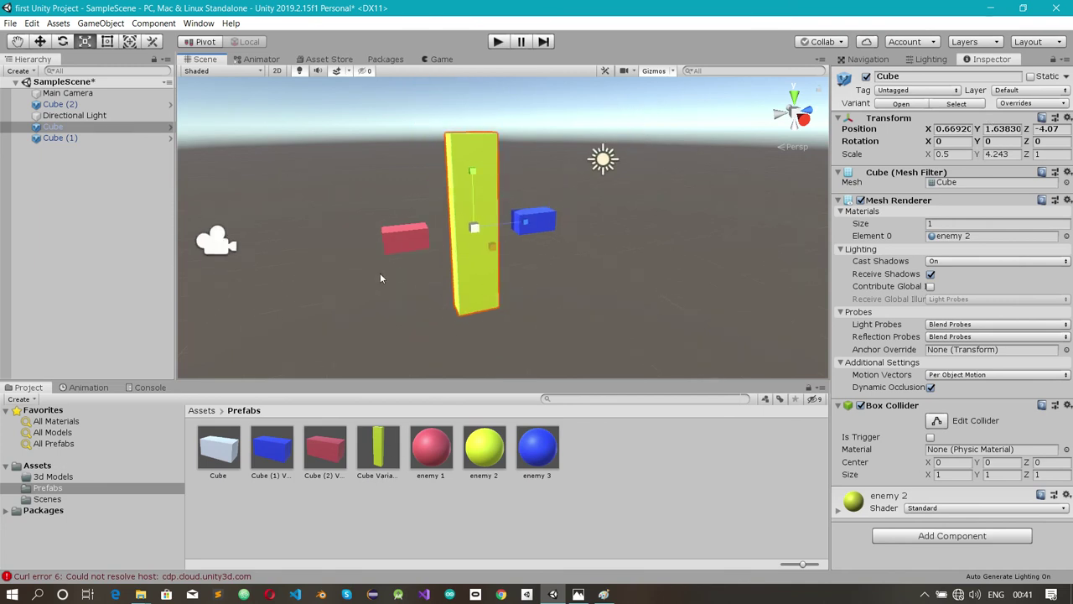
pyautogui.click(411, 230)
pyautogui.click(538, 220)
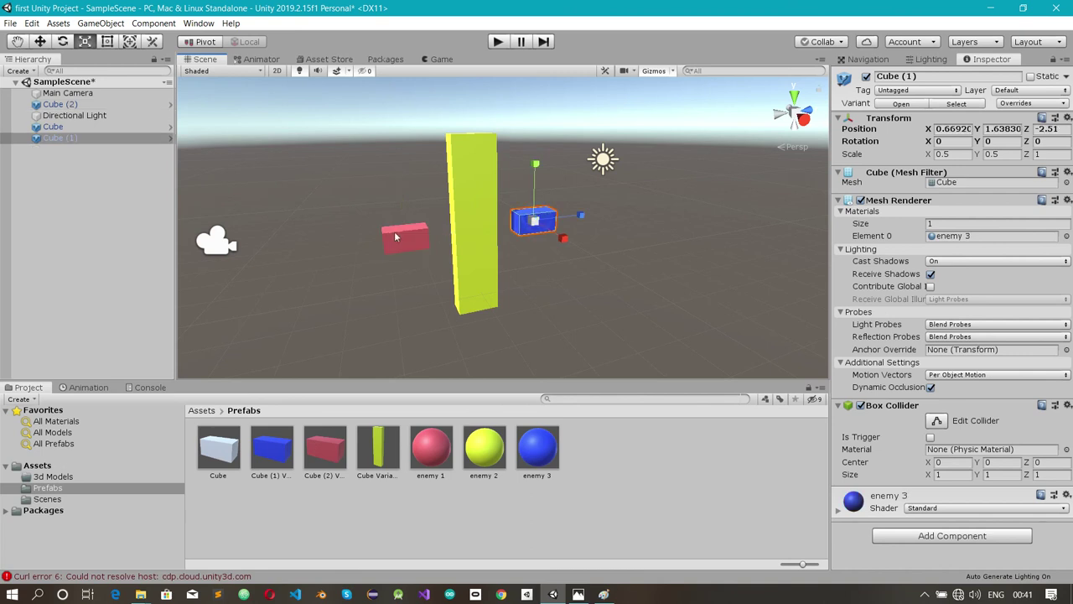
pyautogui.click(396, 237)
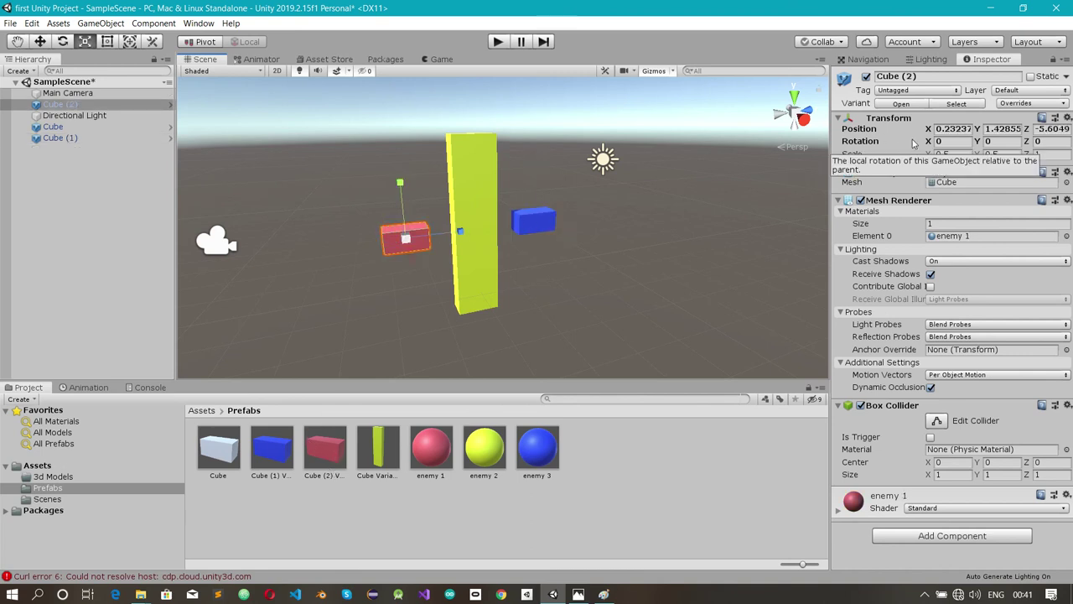
pyautogui.click(225, 457)
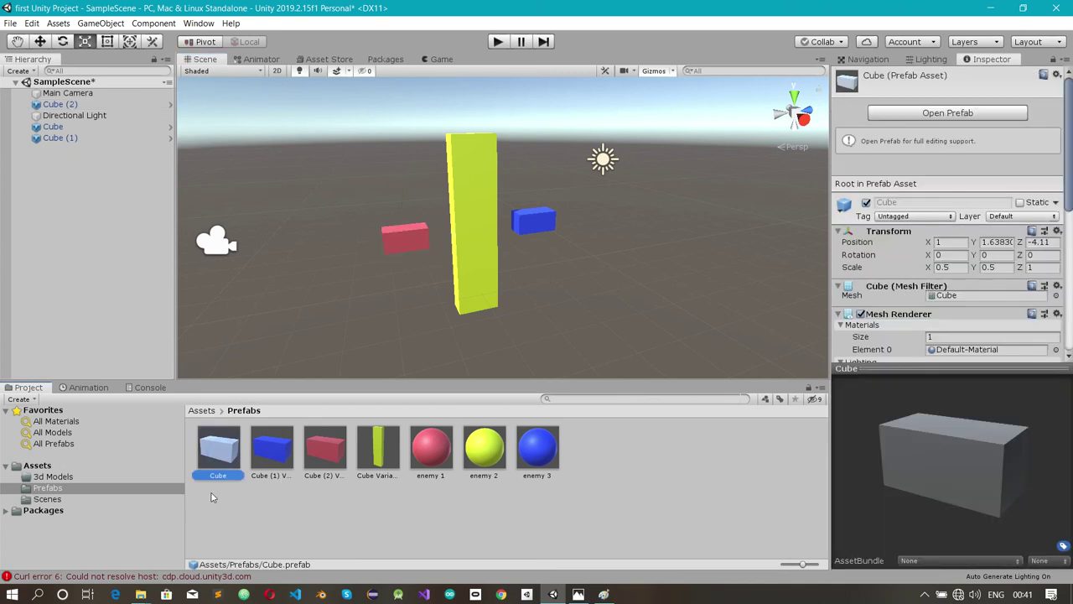